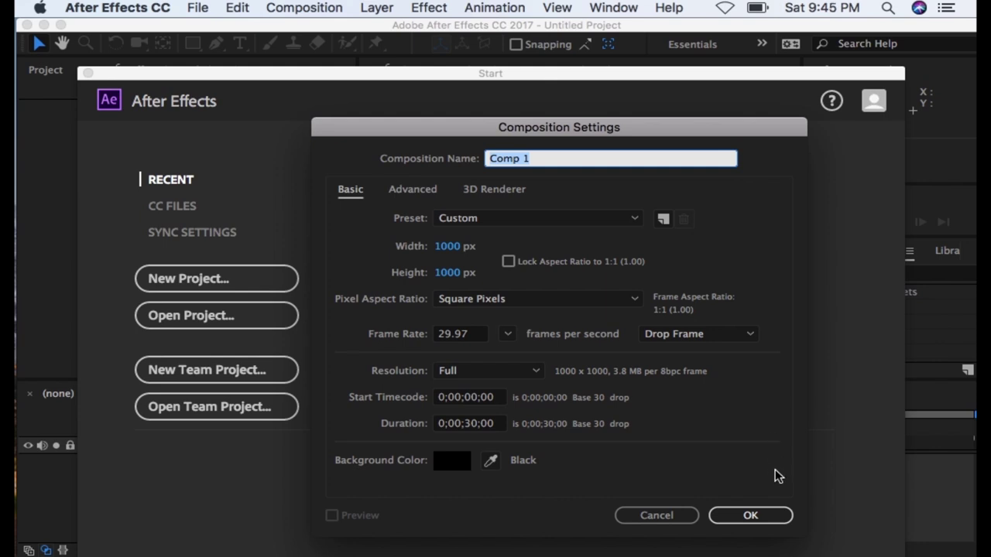
- Start a new empty project and discard the changes in the untitled project
left_click(751, 516)
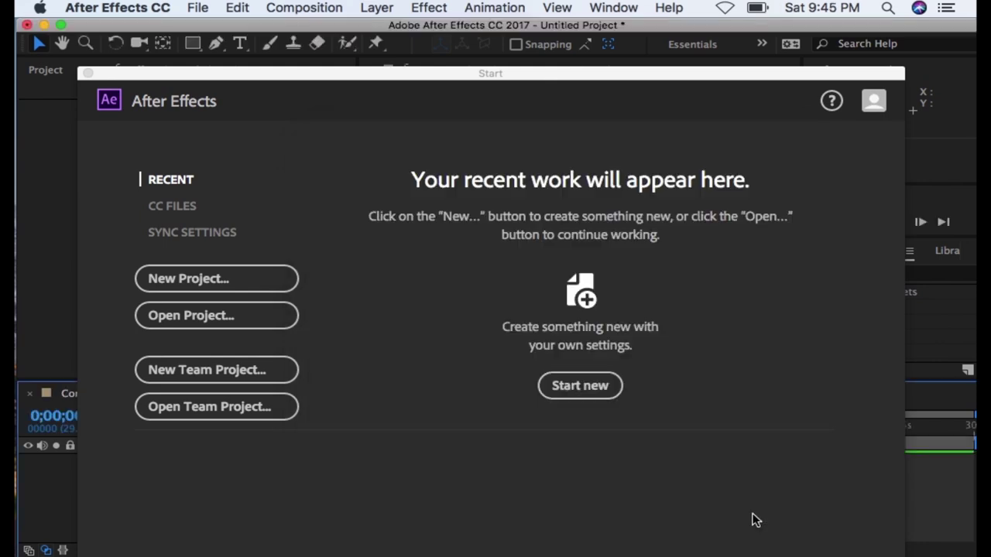
left_click(215, 279)
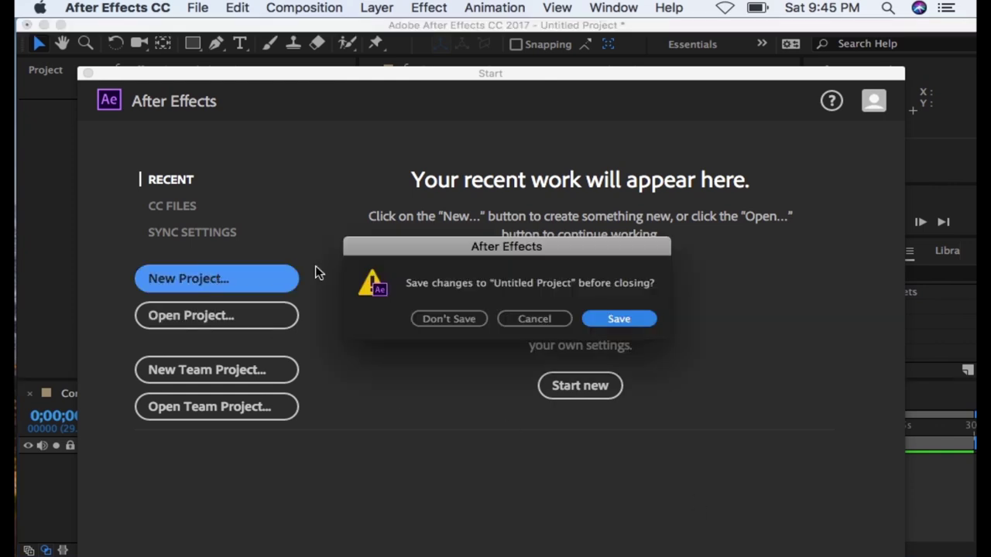
left_click(439, 319)
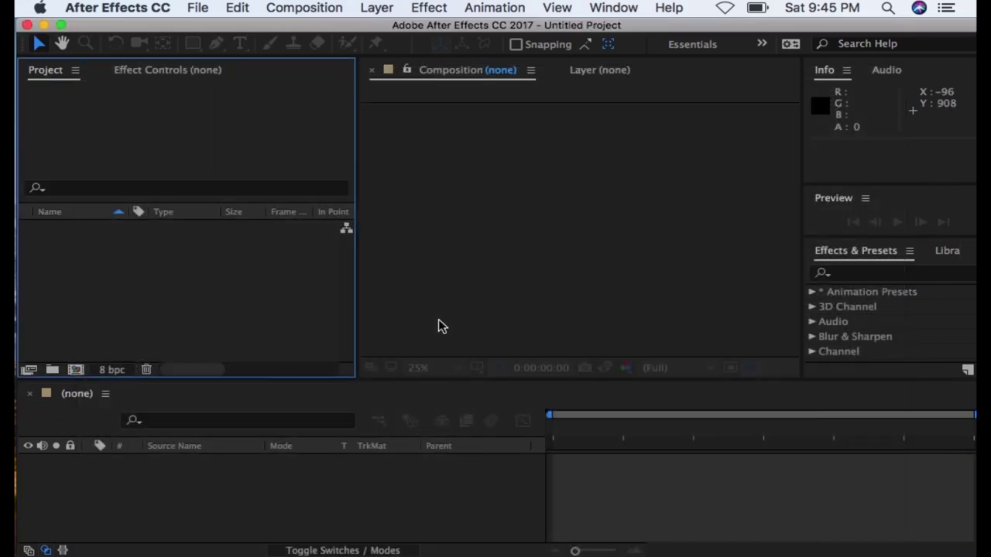
- Create a 1000 x 1000 px composition with square pixels, 29.97 fps and a 30-second duration
left_click(288, 11)
left_click(323, 31)
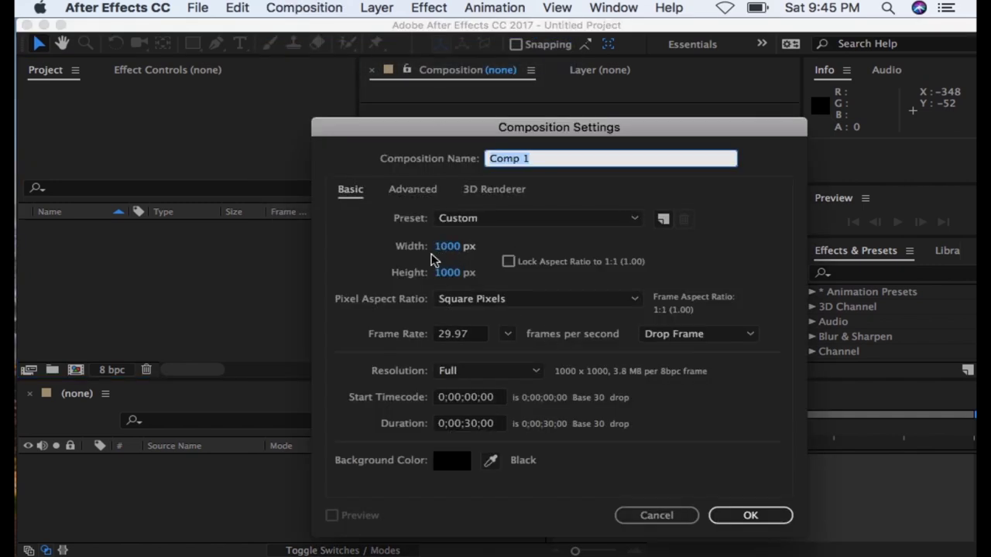
left_click(735, 518)
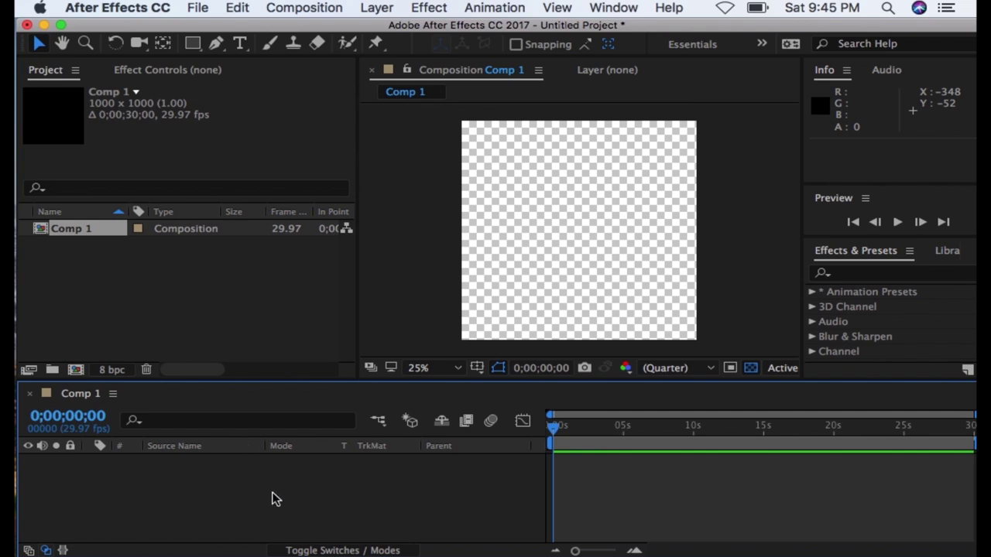
- Add a dark gray solid layer of 1000 x 1000 px to the composition
right_click(275, 499)
mouse_move(321, 391)
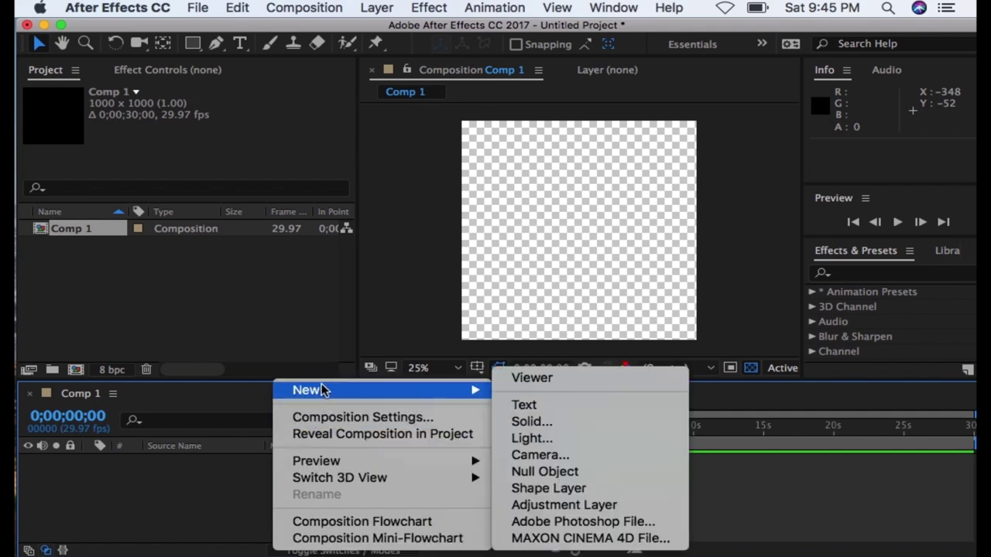
left_click(528, 422)
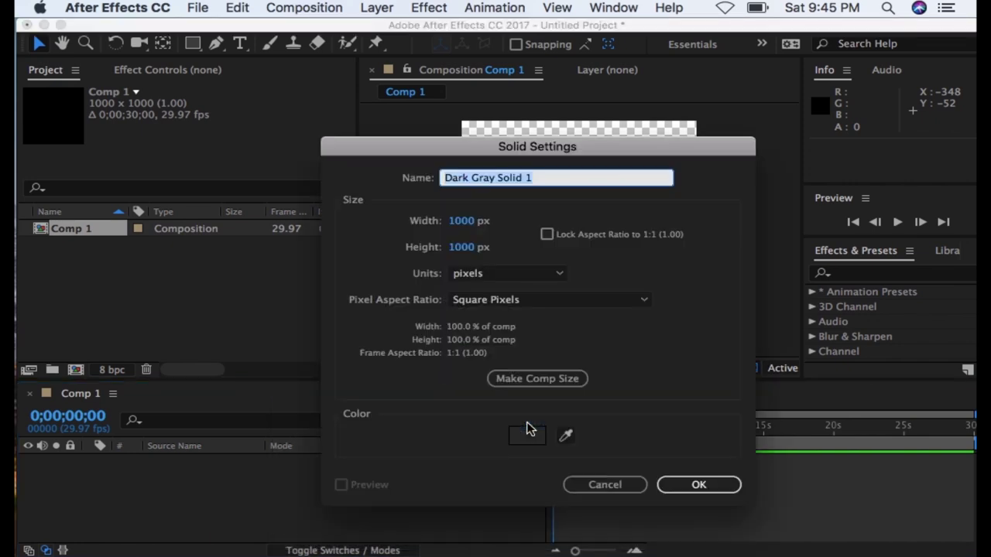
left_click(685, 487)
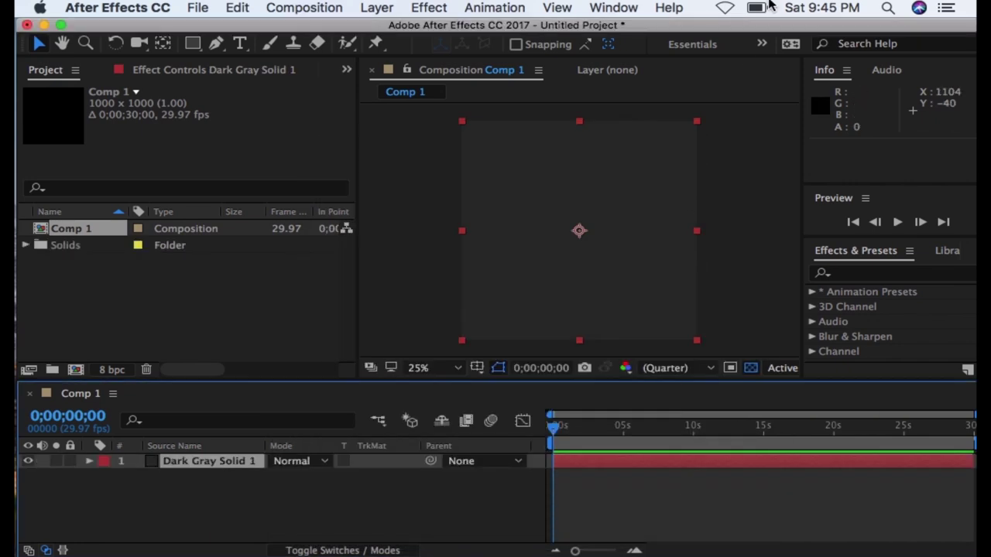
- Find the Video Copilot Saber effect and apply it to the dark gray solid, leaving the layer deselected
left_click(877, 273)
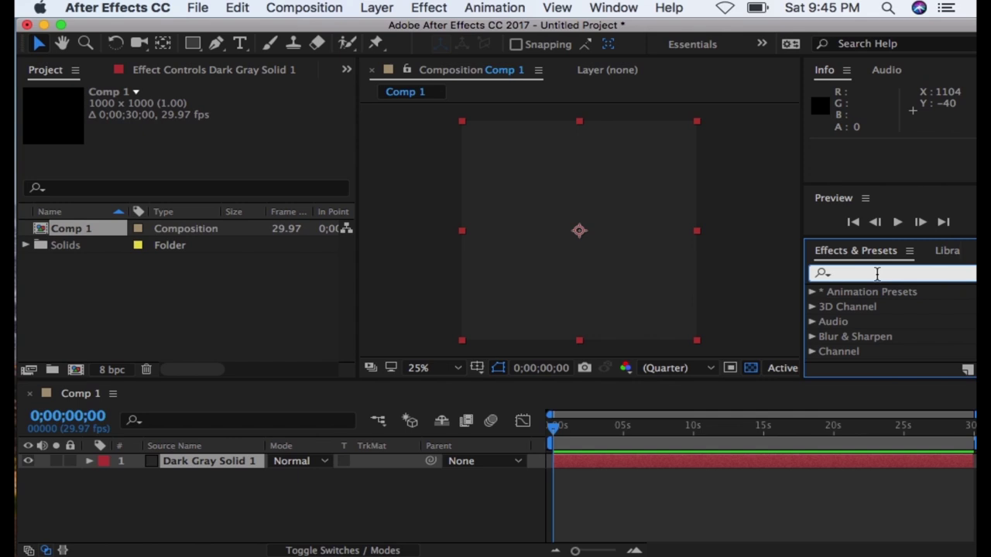
type("saber")
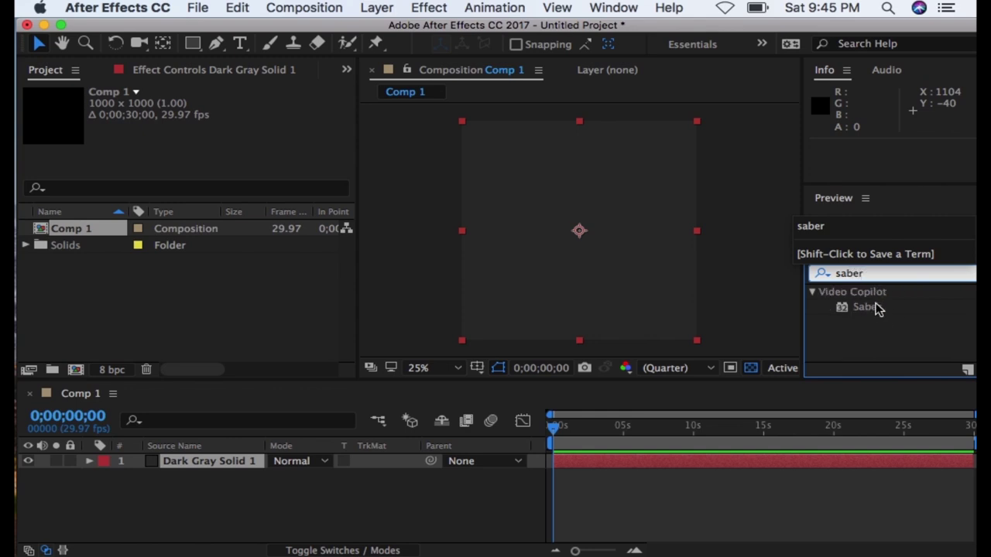
left_click(877, 307)
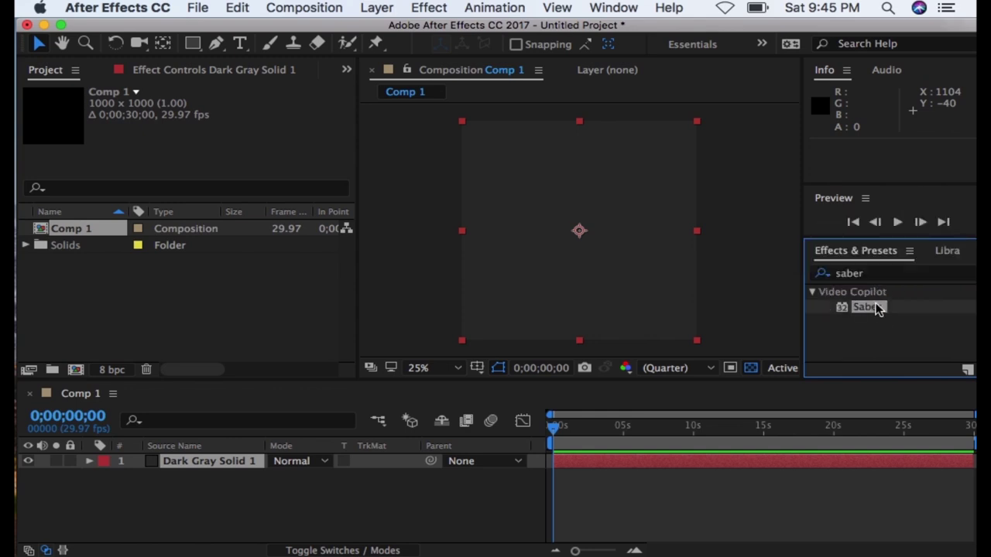
left_click_drag(877, 307, 586, 239)
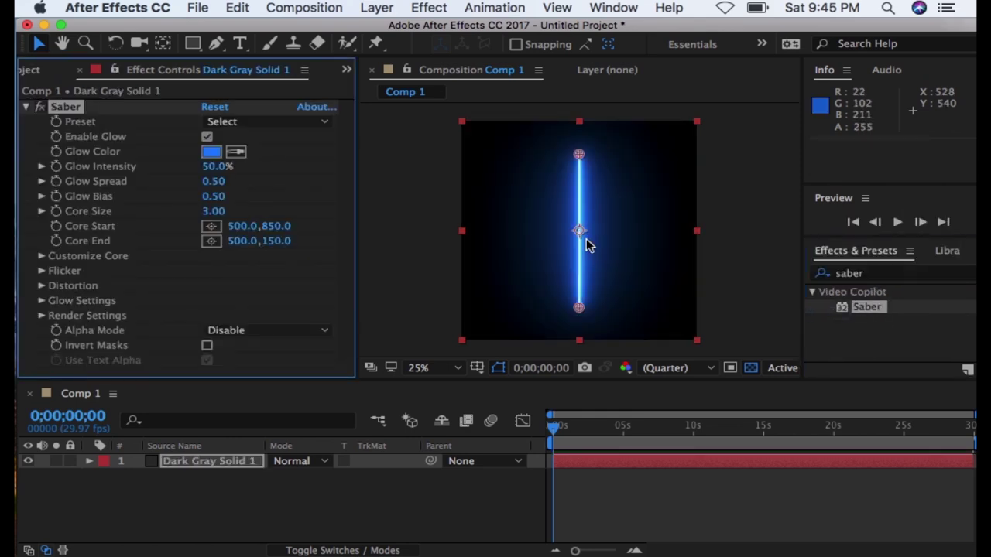
left_click(278, 499)
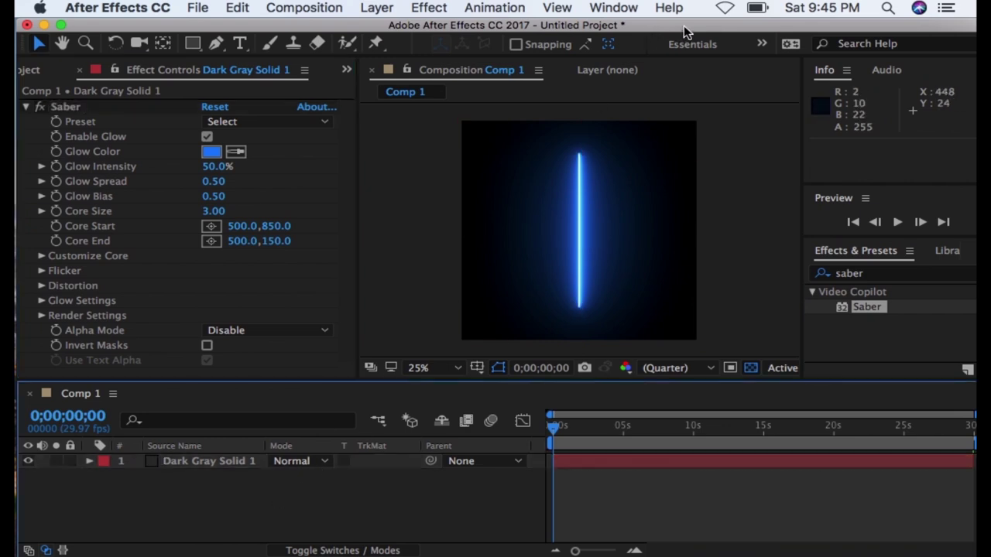
- Bring gate 49.png from the desktop into the composition as a layer above the Saber solid
left_click_drag(683, 25, 478, 28)
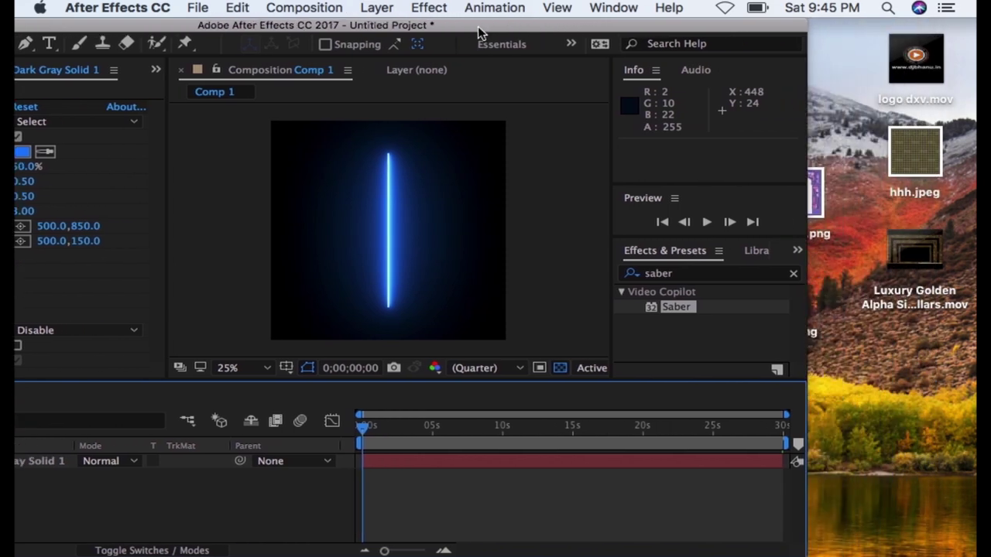
left_click(818, 194)
left_click_drag(819, 197, 228, 515)
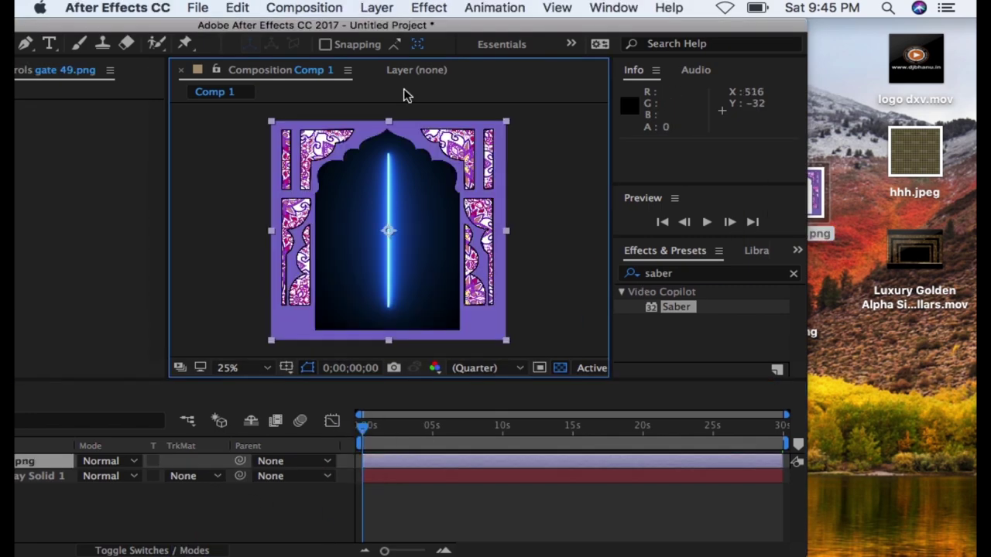
left_click_drag(454, 28, 659, 4)
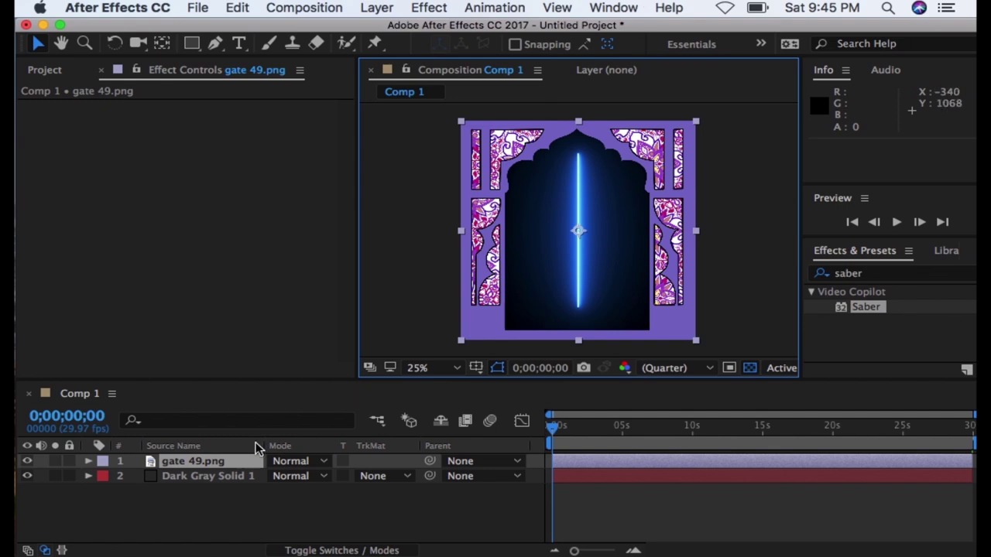
- Auto-trace the gate 49.png layer to generate masks from its outlines, and turn off the transparency grid
left_click(230, 460)
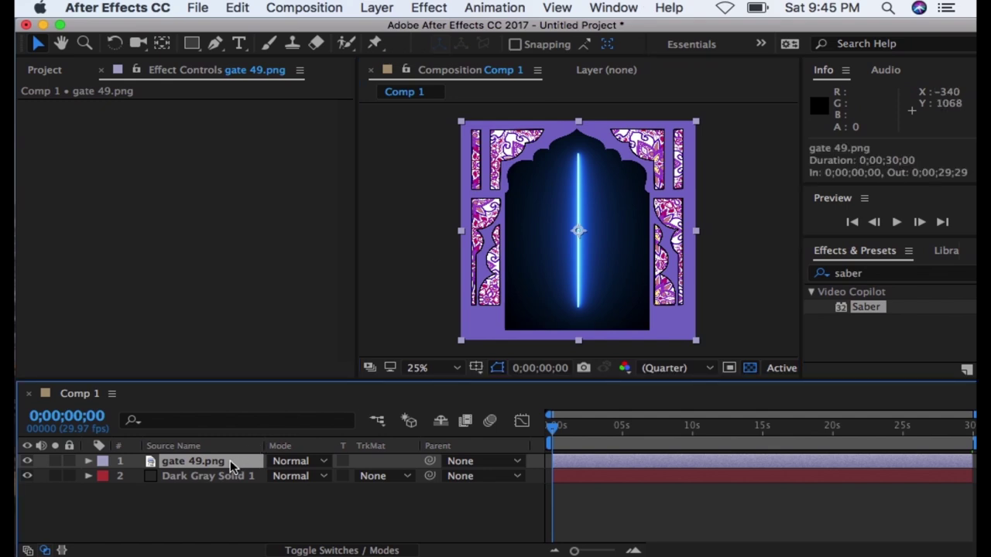
left_click(377, 9)
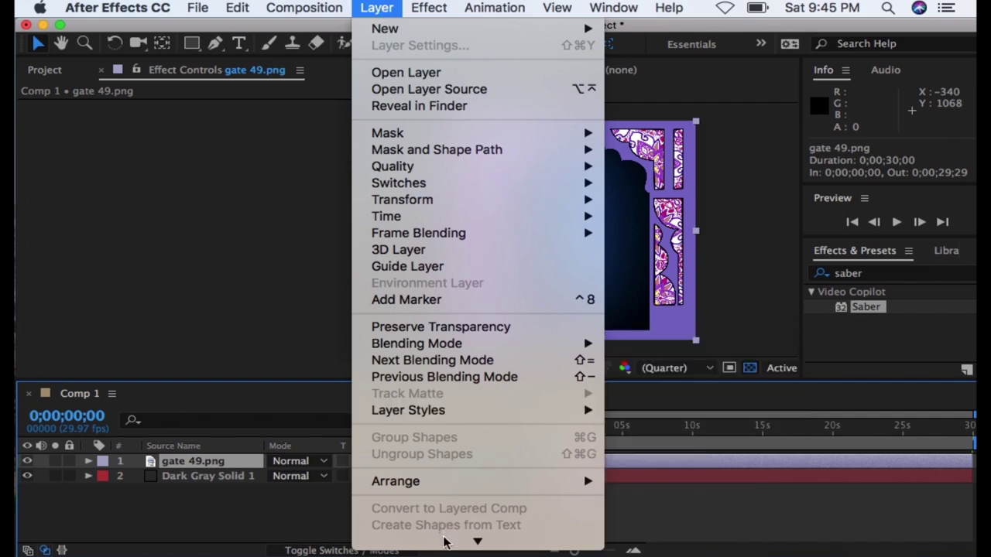
scroll(445, 540, "down", 2)
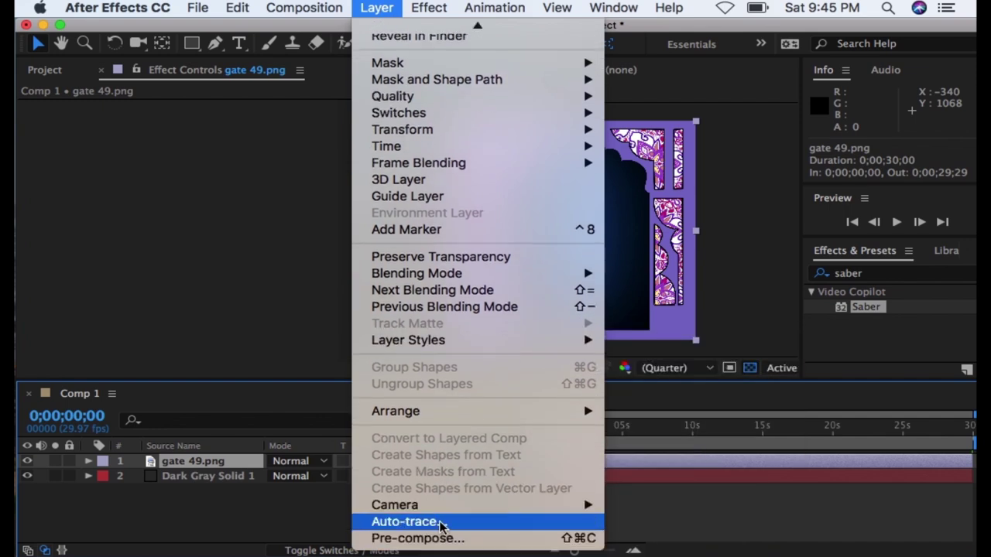
left_click(440, 523)
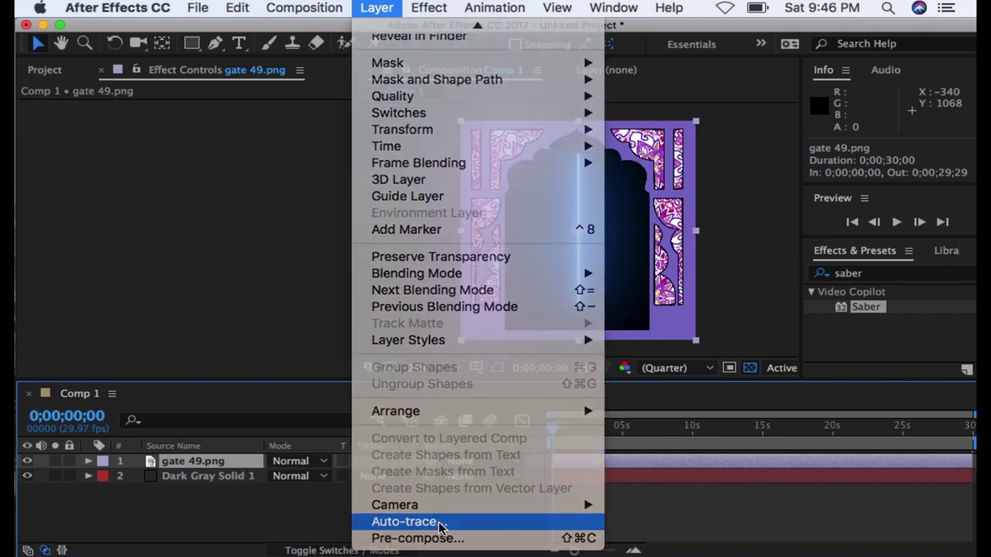
left_click(652, 433)
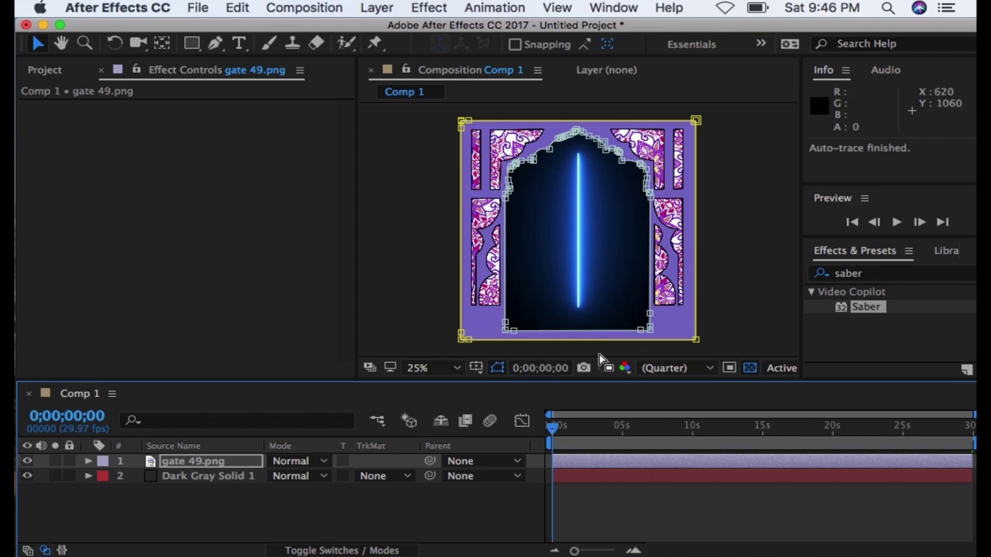
left_click(750, 369)
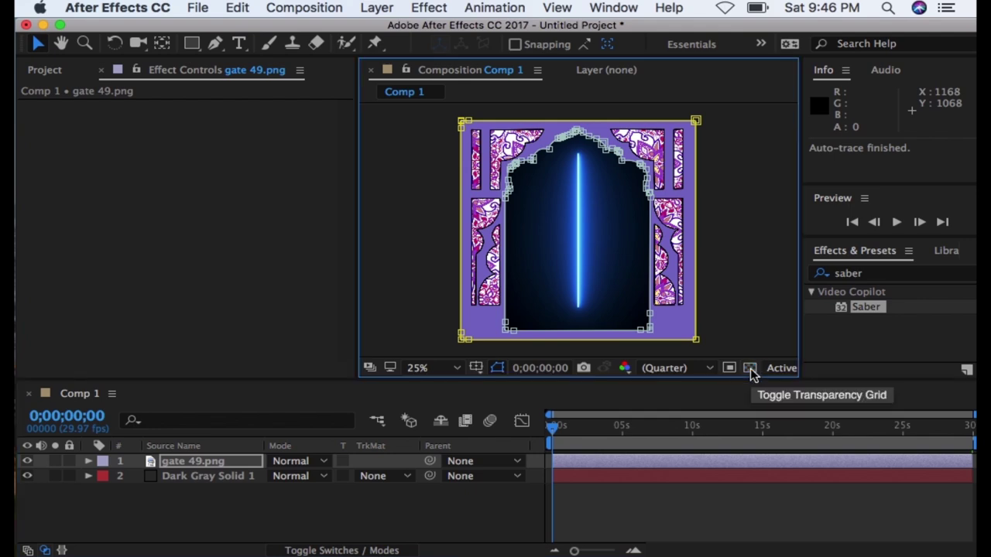
- Copy both traced masks, Mask 1 and Mask 2, from the gate 49.png layer and collapse its properties
left_click(221, 463)
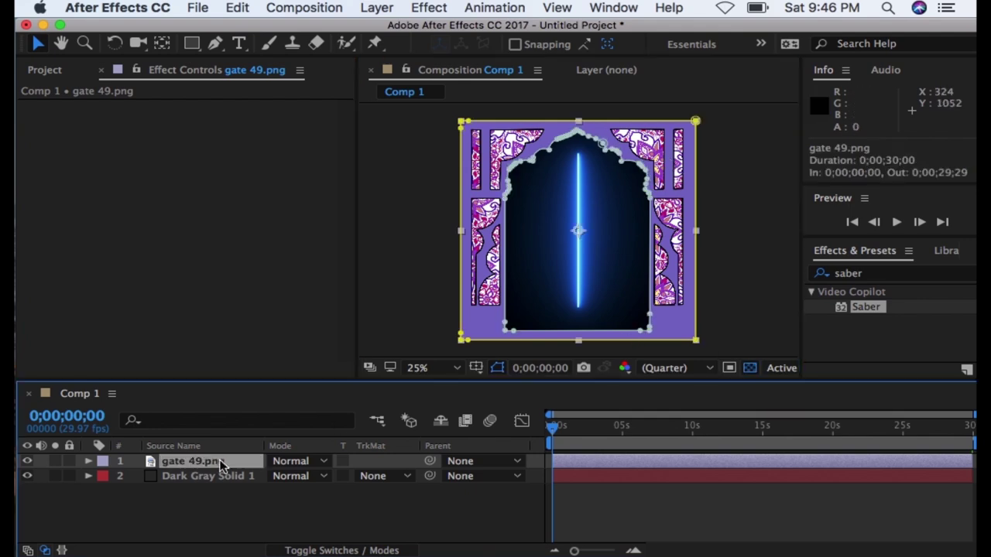
left_click(88, 461)
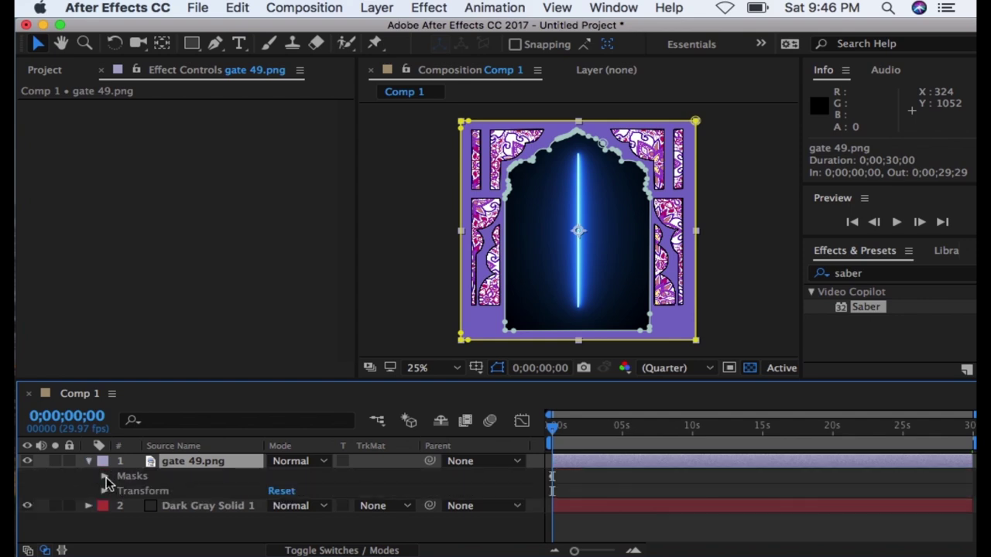
left_click(105, 476)
left_click(163, 494)
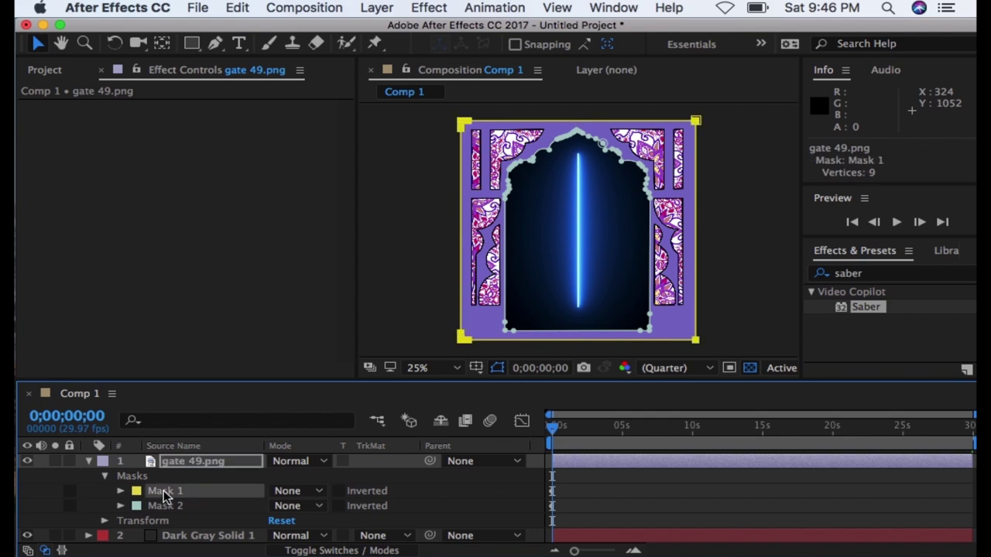
left_click(165, 507, "shift")
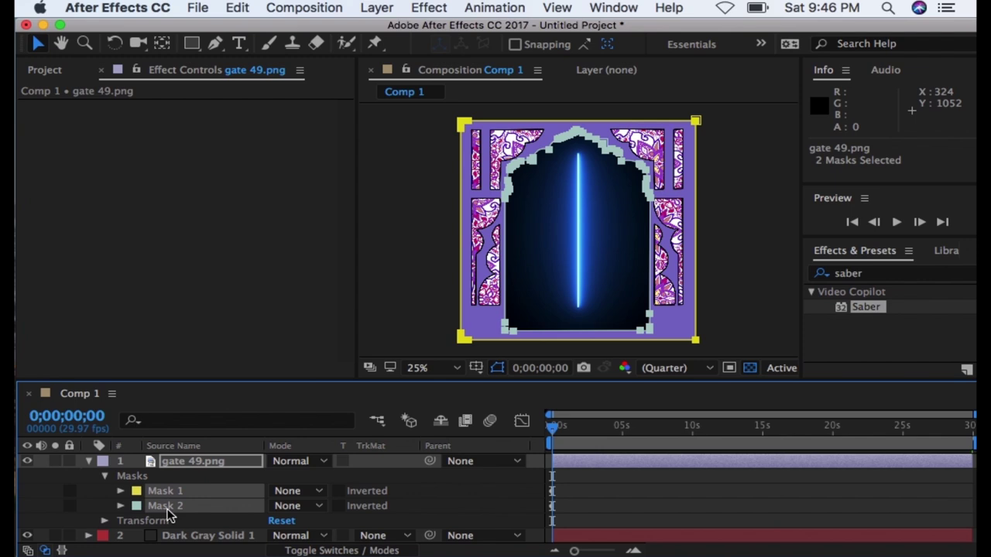
left_click(88, 462)
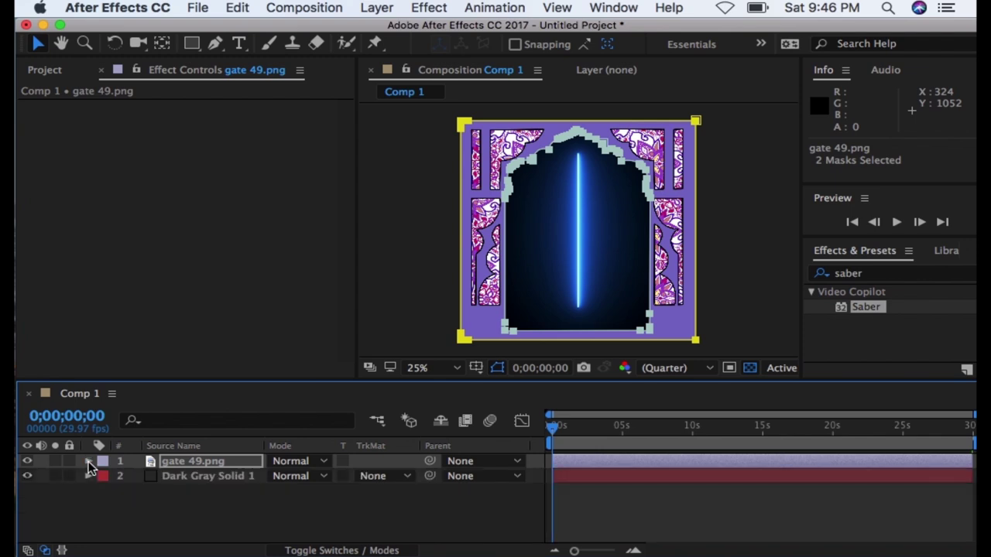
- Paste the copied gate masks onto the dark gray solid that carries the Saber effect
left_click(88, 476)
left_click(104, 490)
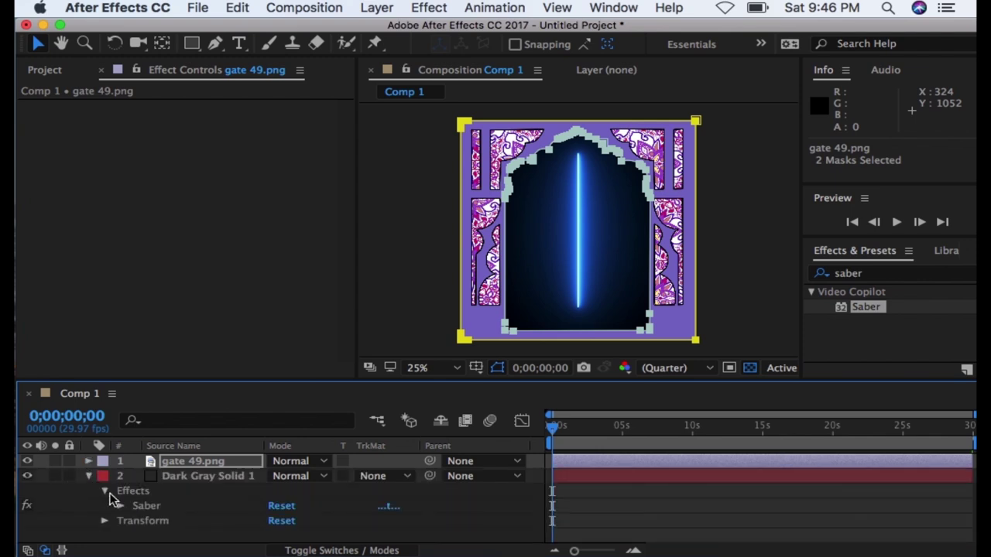
left_click(156, 507)
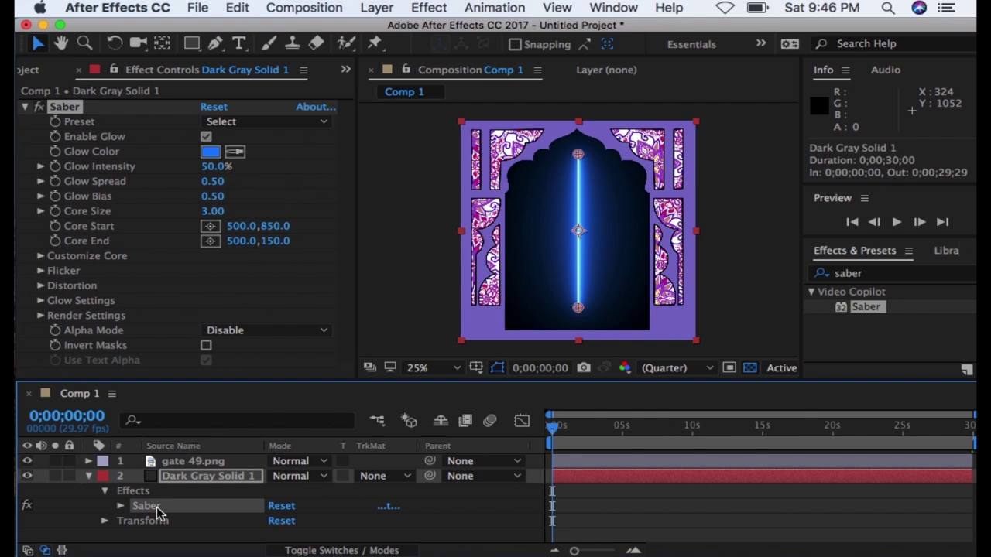
key("super+v")
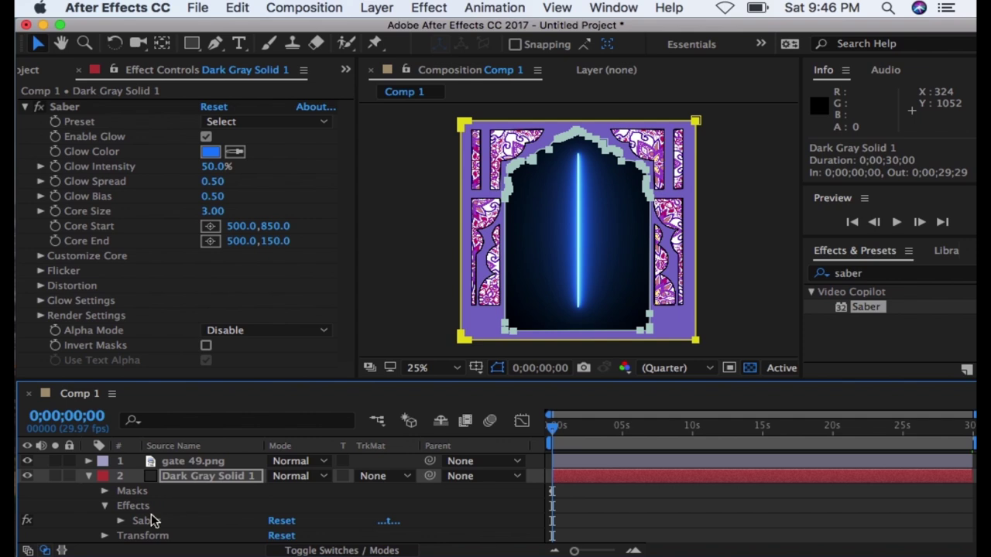
left_click(90, 475)
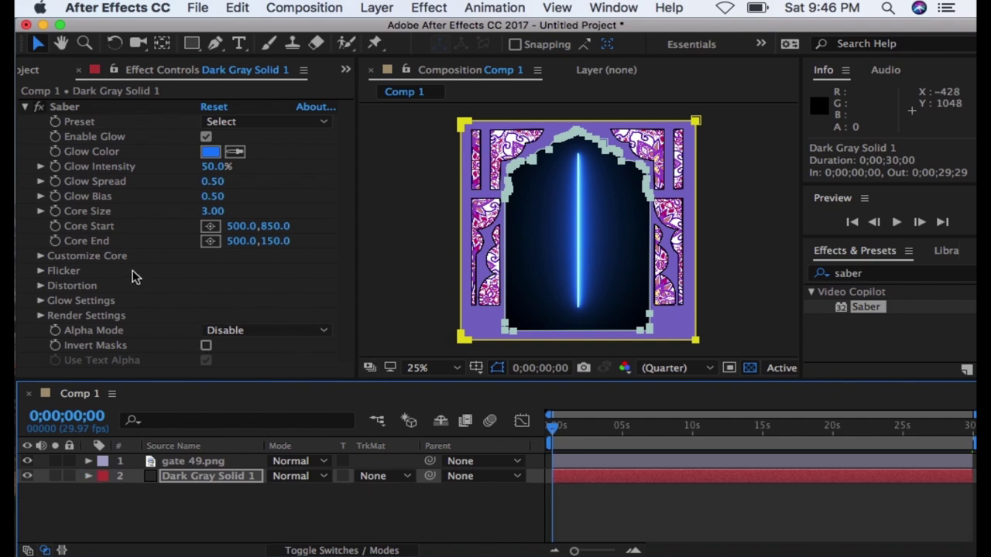
- Set the Saber effect's preset to Neon
left_click(322, 126)
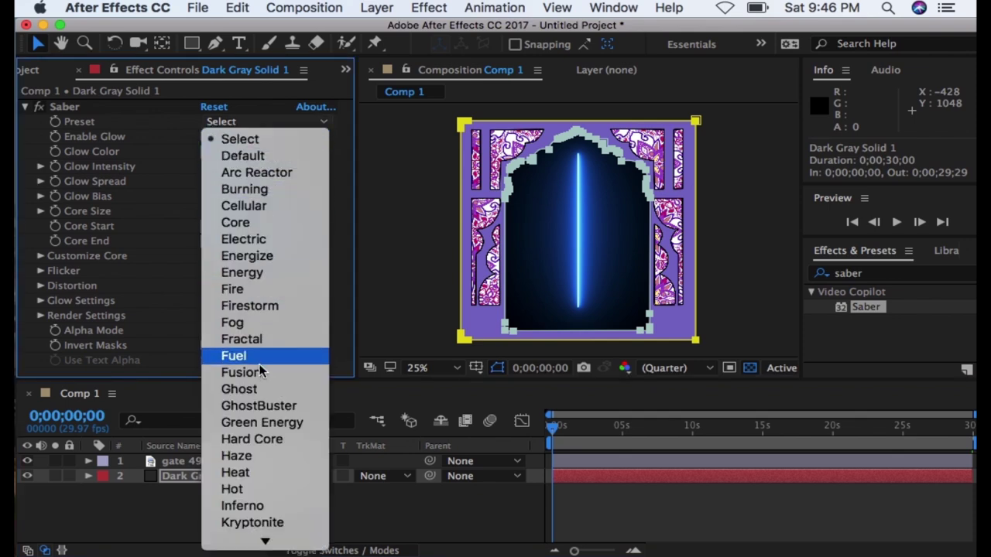
scroll(258, 403, "down", 5)
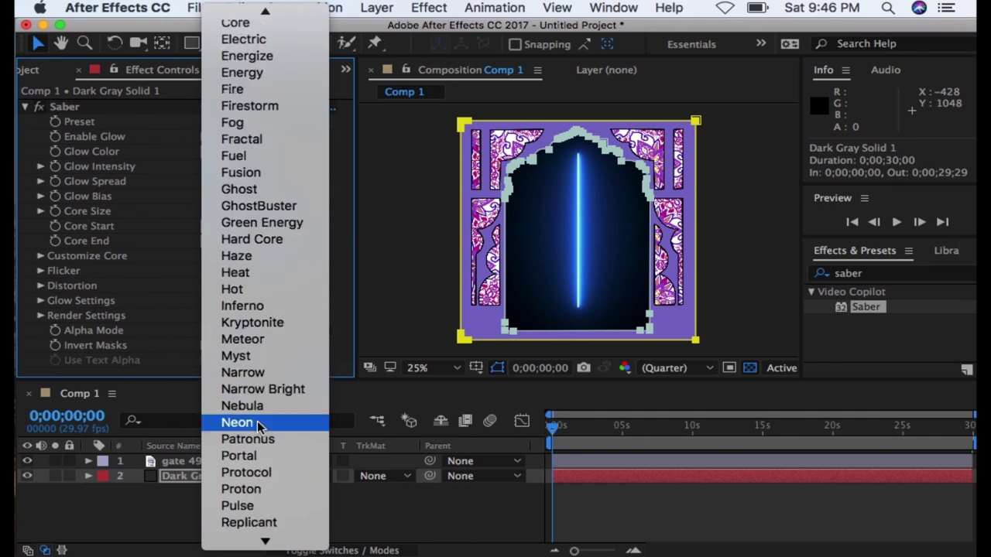
left_click(259, 422)
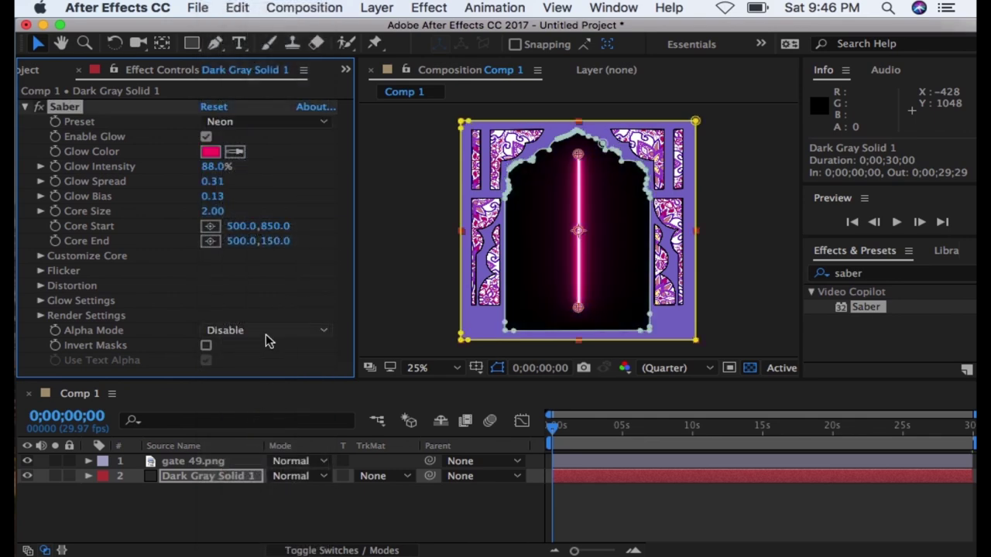
- Set the Saber effect's Core Type to Layer Masks in its Customize Core settings
left_click(40, 257)
scroll(42, 262, "down", 2)
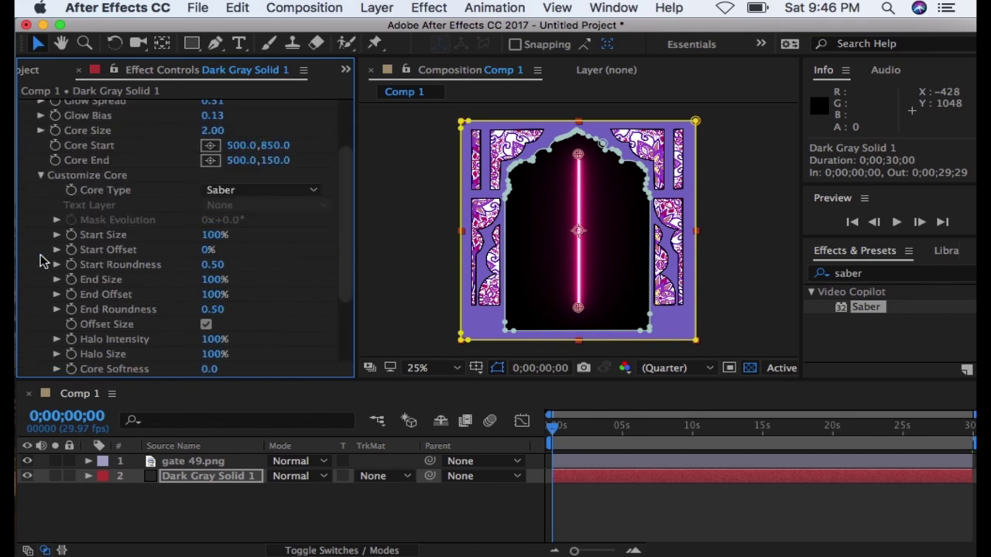
left_click(274, 190)
left_click(275, 224)
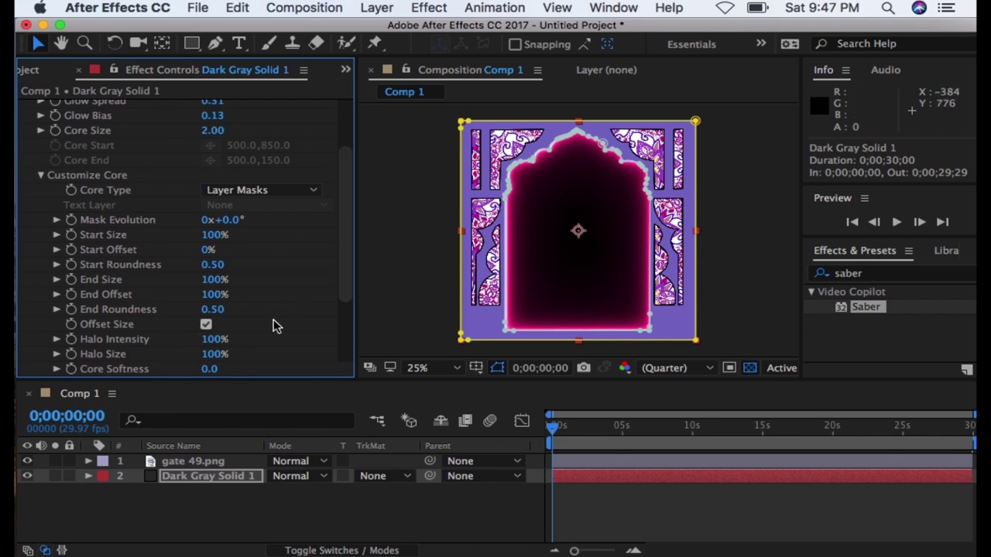
- Set the Composite Settings in the Saber effect's Render Settings to Transparent
scroll(275, 325, "down", 5)
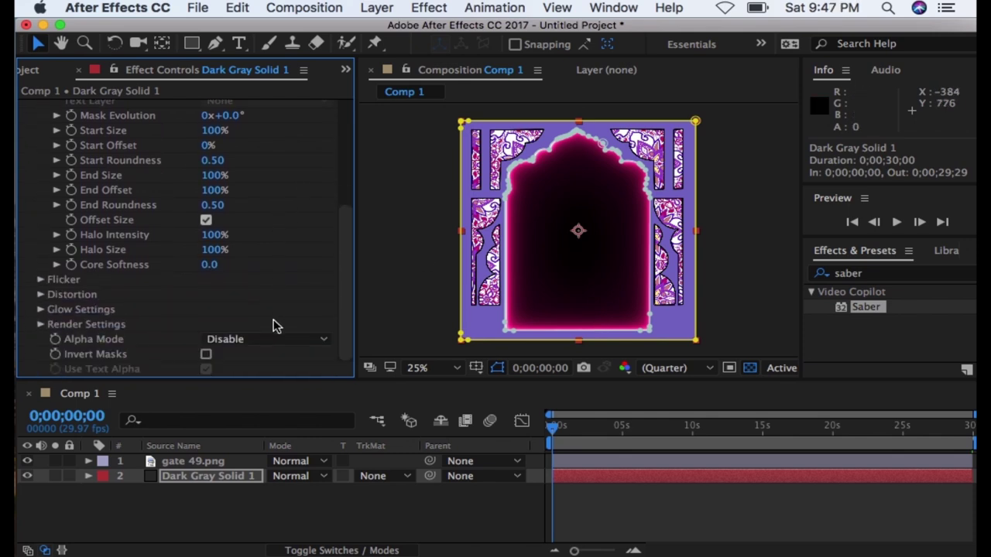
left_click(41, 281)
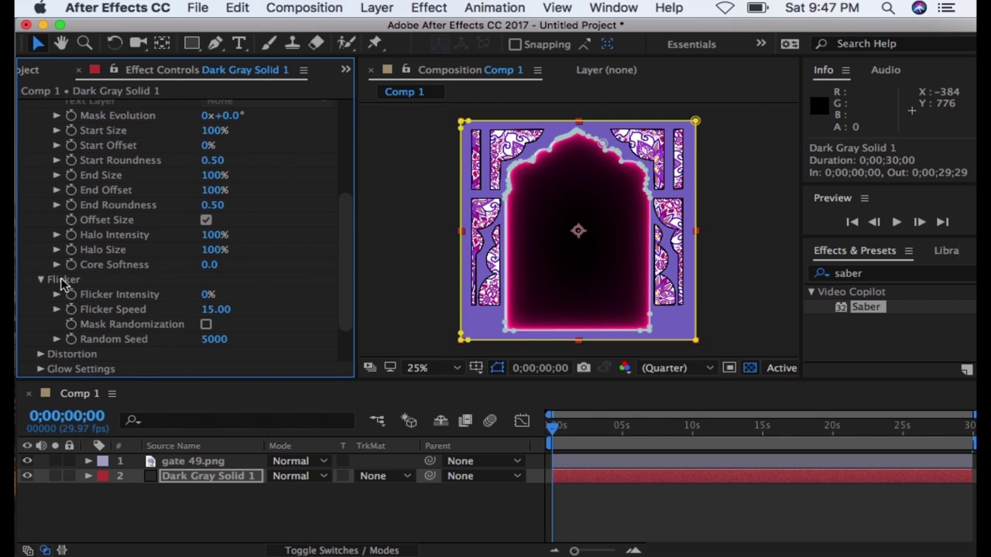
left_click(41, 281)
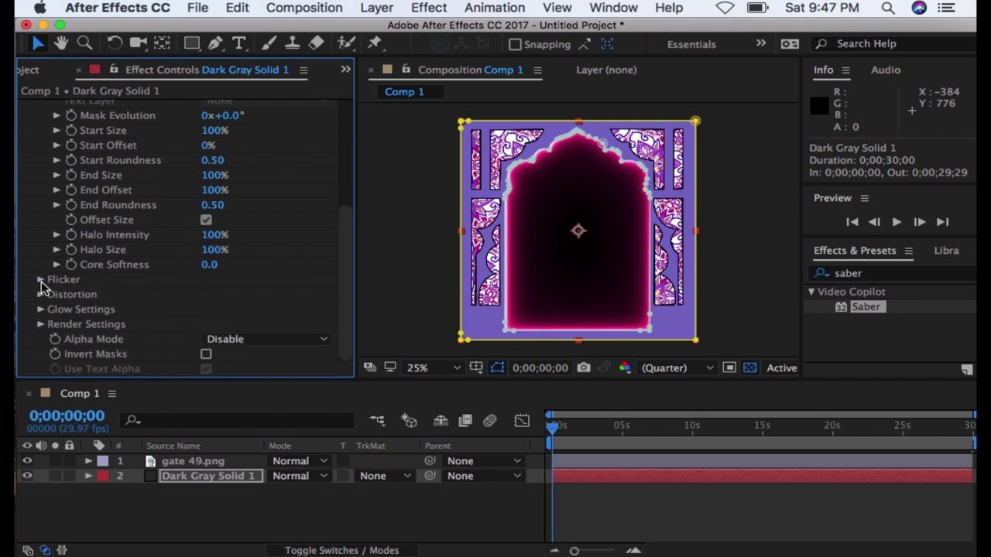
left_click(40, 323)
scroll(42, 325, "down", 5)
scroll(285, 320, "down", 3)
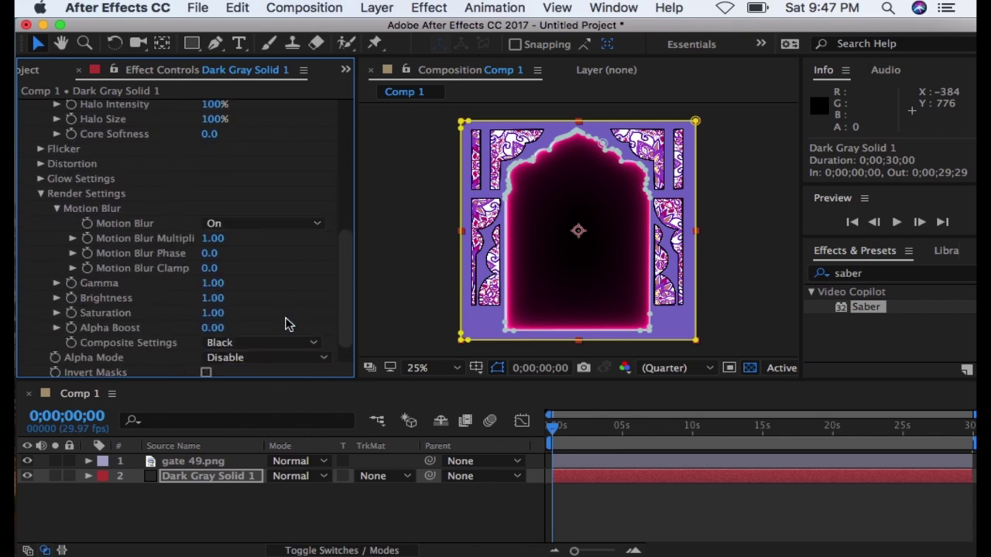
left_click(283, 324)
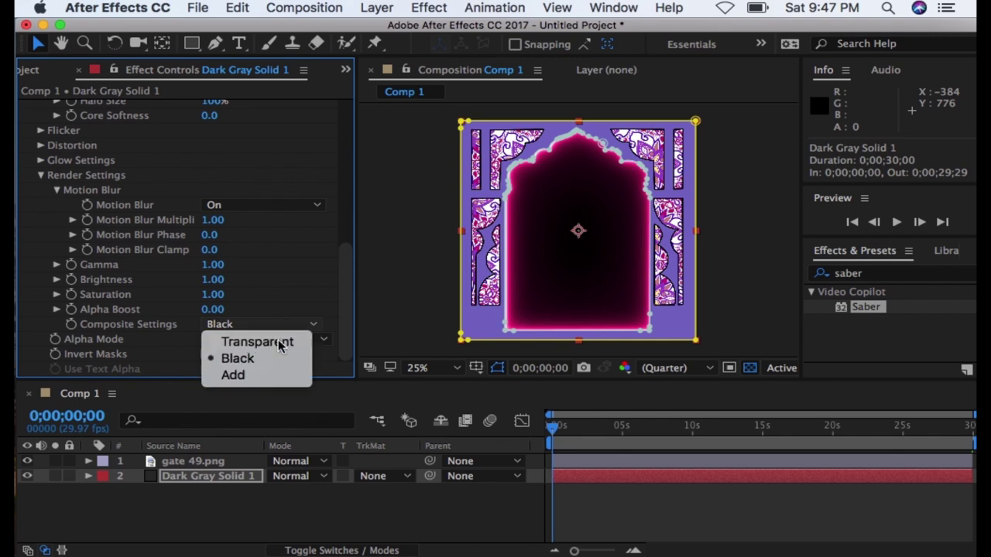
left_click(278, 341)
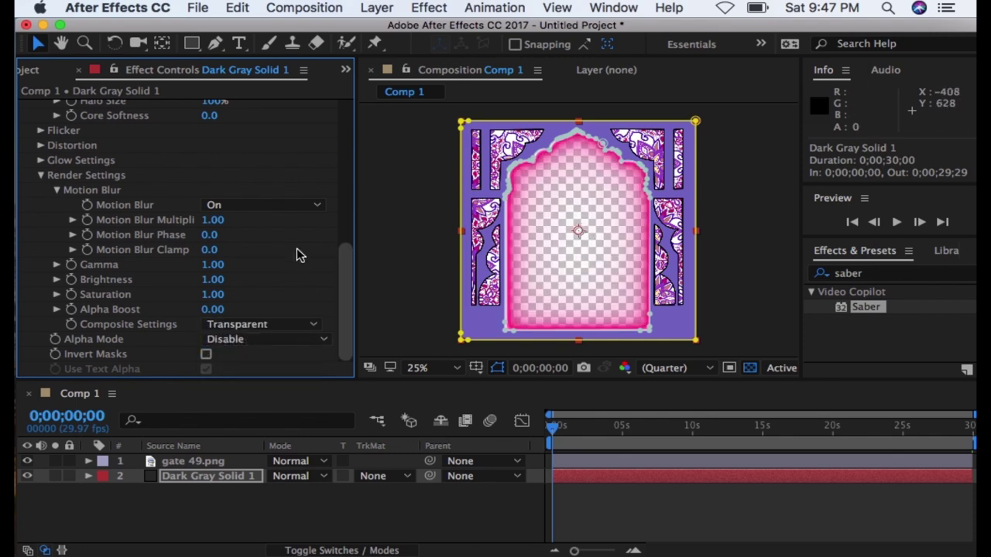
- Hide the gate 49.png layer so that only the glowing solid shows
left_click(27, 461)
left_click(28, 462)
left_click(27, 462)
left_click(28, 462)
left_click(28, 462)
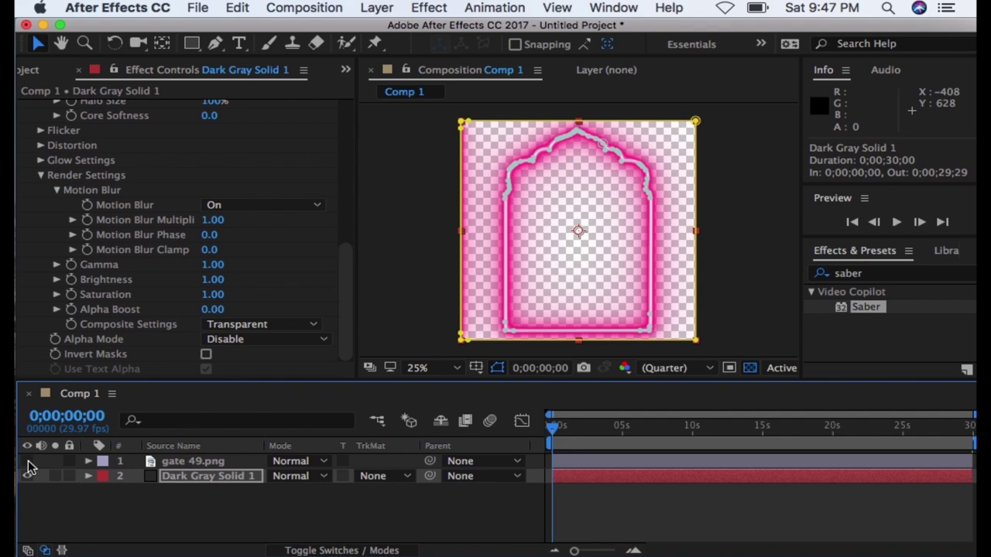
- Reveal the sliders for the Saber effect's Glow Intensity, Glow Spread, Glow Bias and Core Size
scroll(203, 193, "up", 10)
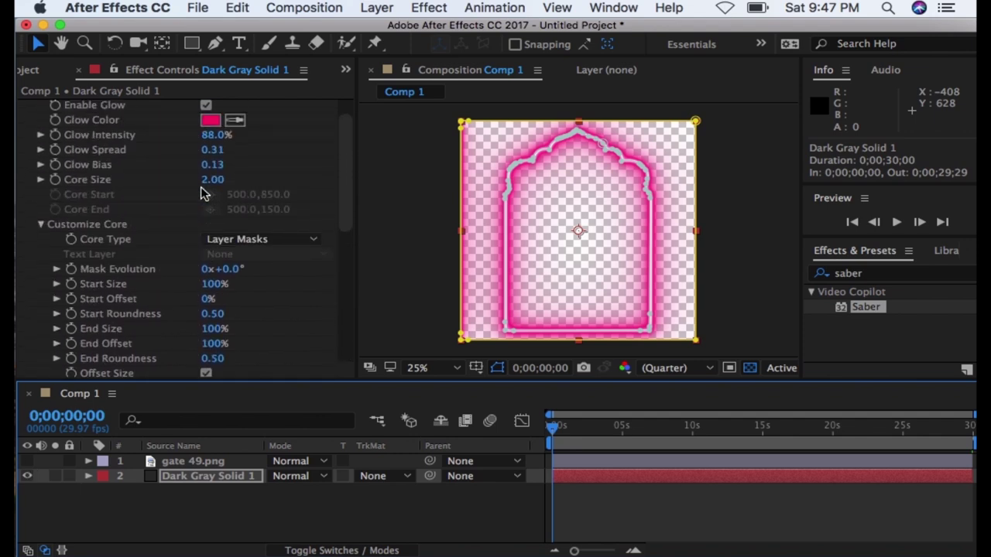
scroll(202, 194, "up", 3)
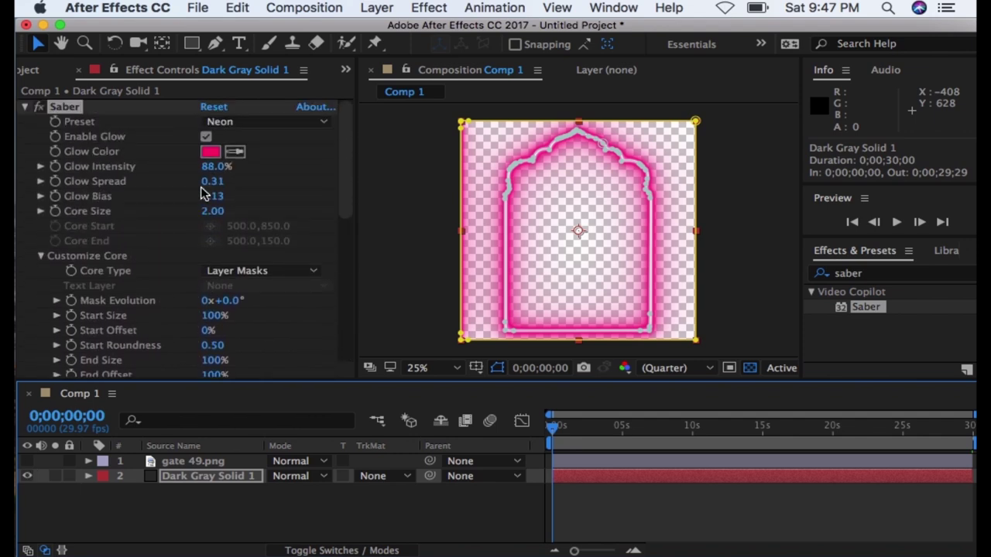
left_click(40, 166)
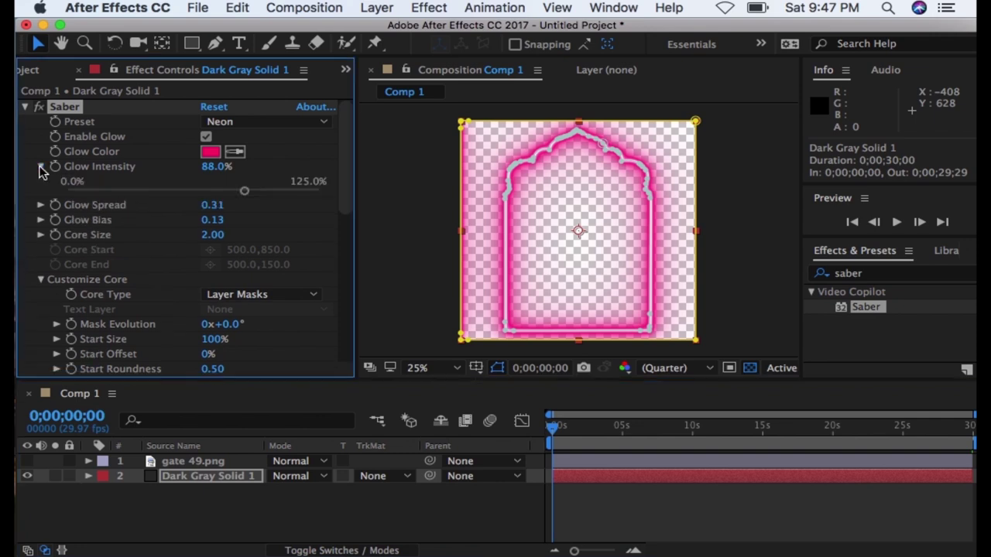
left_click(40, 206)
left_click(41, 243)
left_click(40, 281)
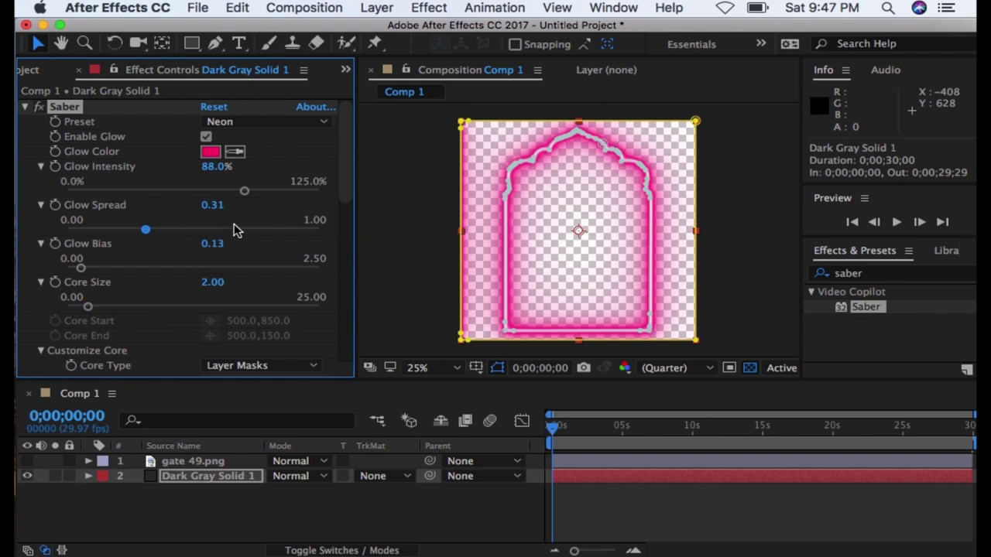
- Set the Saber Glow Intensity to 64.6% and Glow Spread to 0.55, and deselect the solid to check the outline
left_click_drag(245, 194, 199, 195)
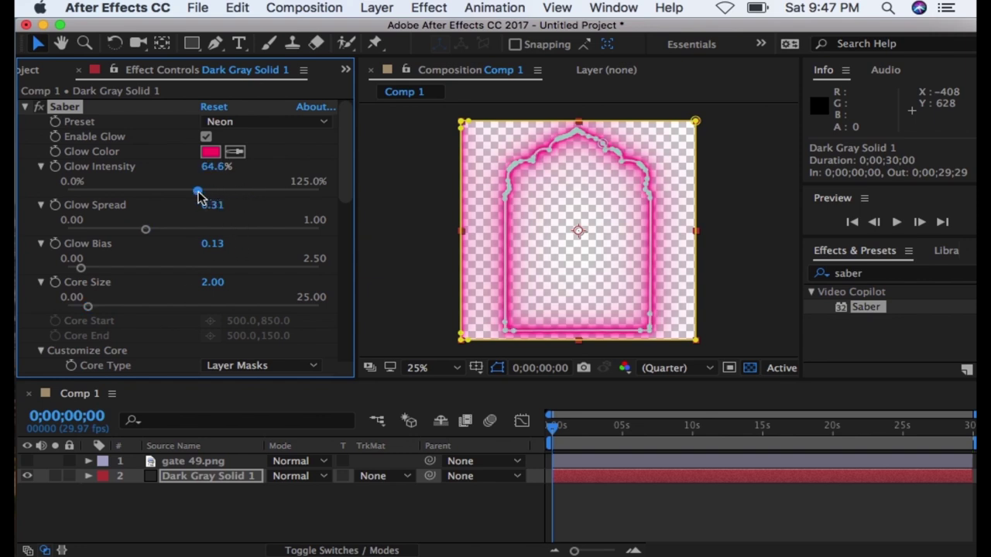
left_click(281, 521)
left_click_drag(145, 229, 205, 229)
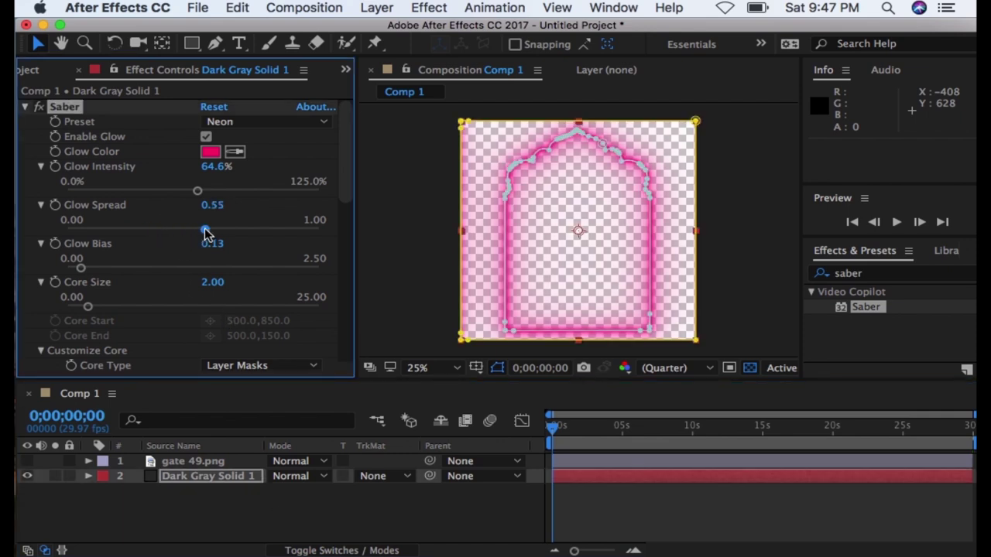
left_click(267, 526)
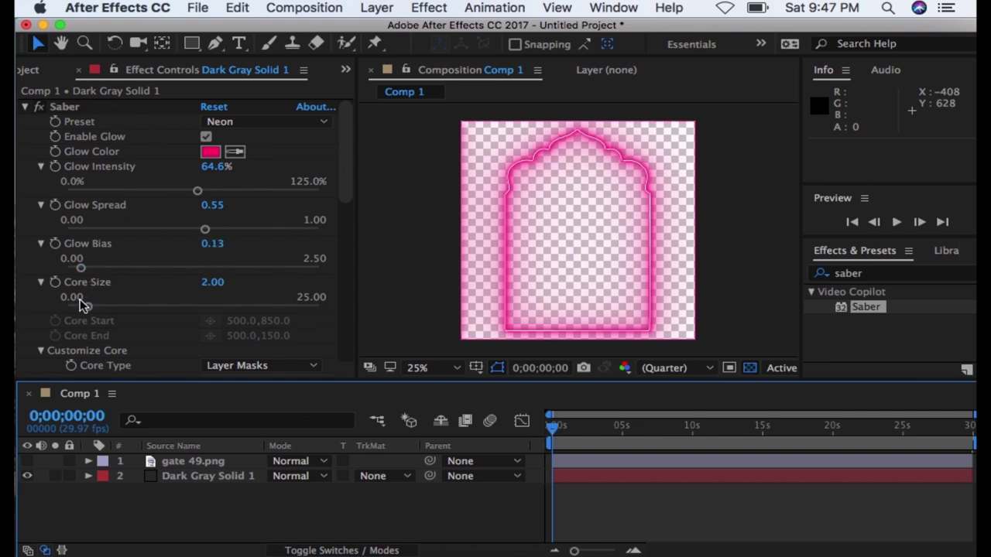
- Set the Saber effect's Core Size to 3.75, Glow Bias to 0.00, Glow Intensity to 52.0% and Glow Spread to 0.39
left_click_drag(89, 311, 107, 308)
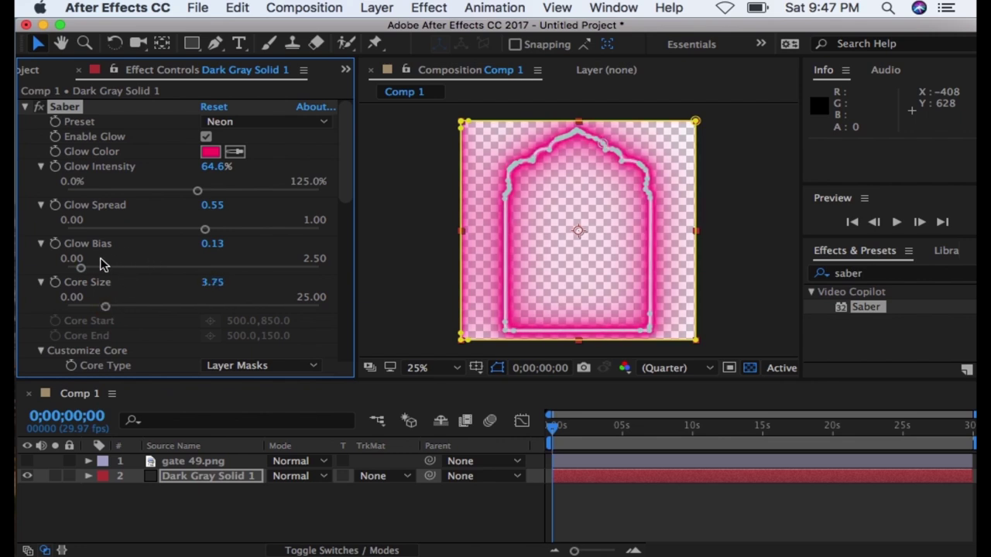
left_click_drag(84, 269, 62, 272)
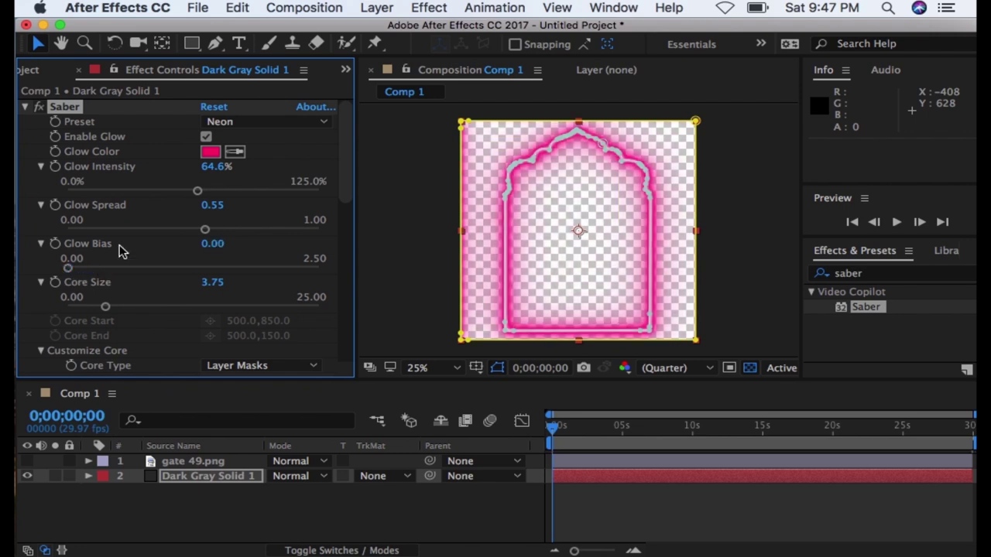
left_click_drag(198, 192, 172, 194)
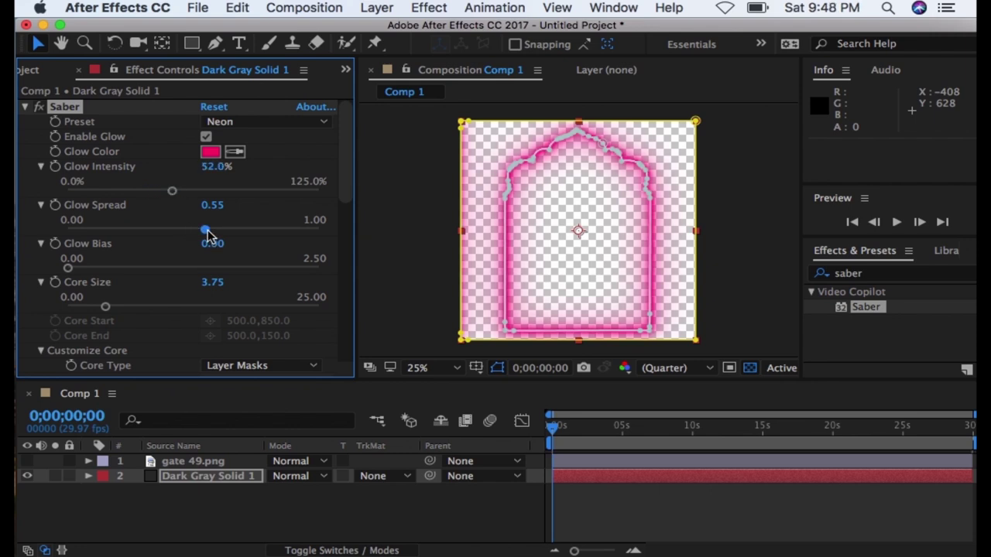
left_click_drag(206, 234, 169, 246)
- Change the Saber effect's Glow Color from pink to a bright magenta-purple
left_click(219, 152)
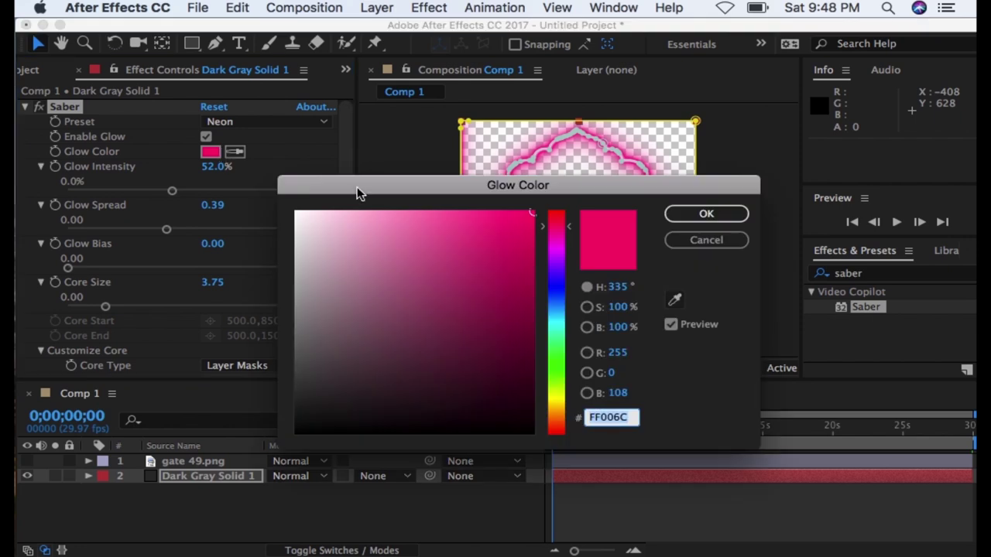
left_click(554, 293)
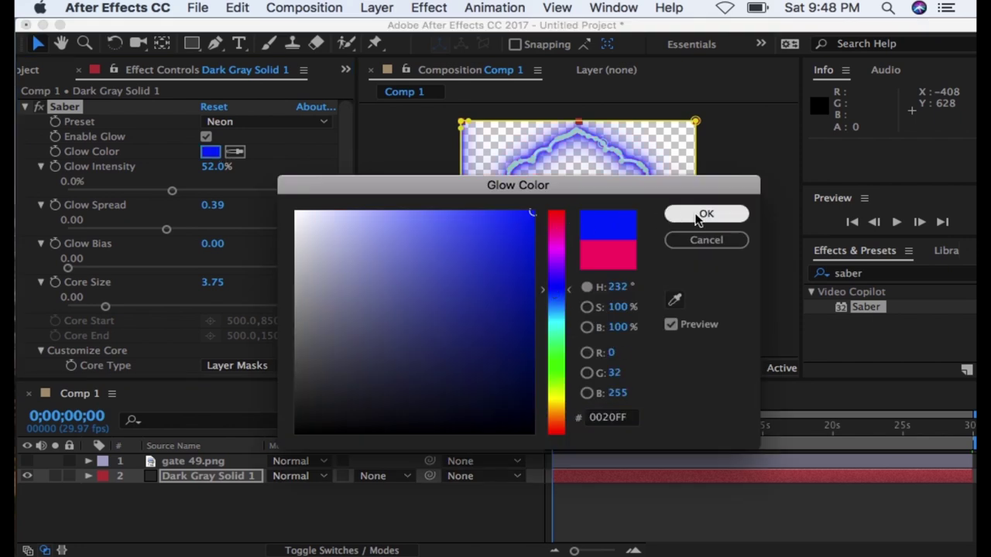
left_click(559, 252)
left_click(703, 214)
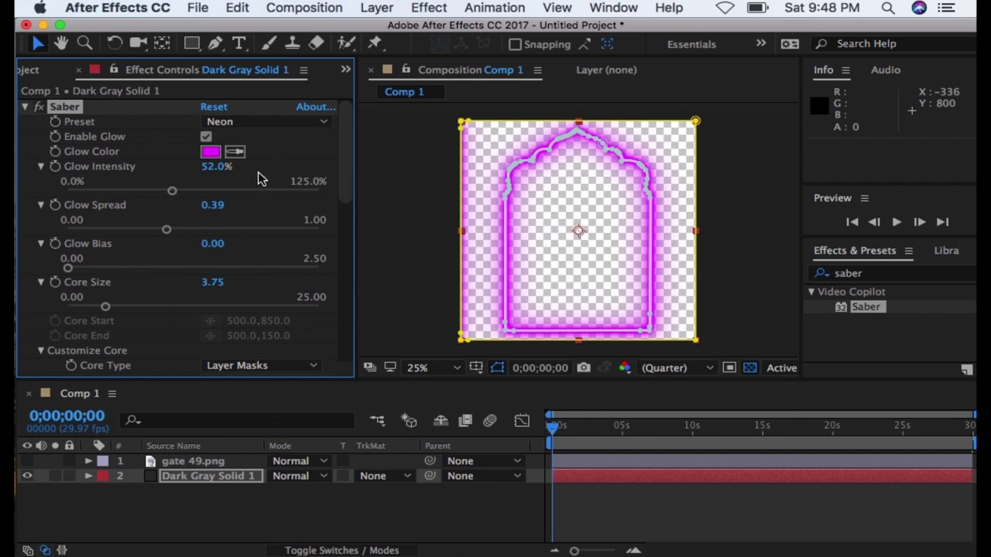
- Keyframe the Saber effect's End Offset from 0% at 0;00;00;00 to 100% at 0;00;20;01
scroll(193, 333, "down", 10)
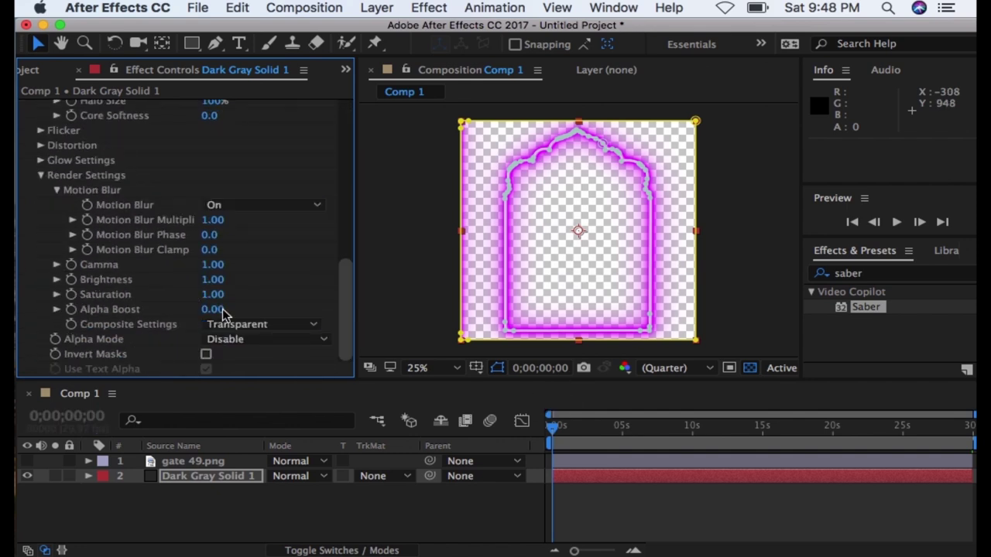
left_click(42, 177)
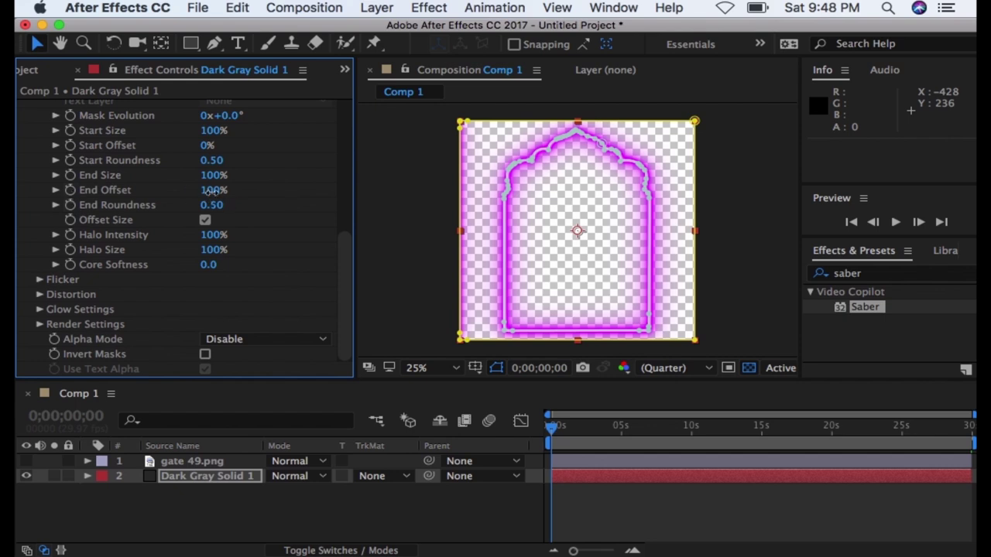
left_click_drag(151, 199, 66, 198)
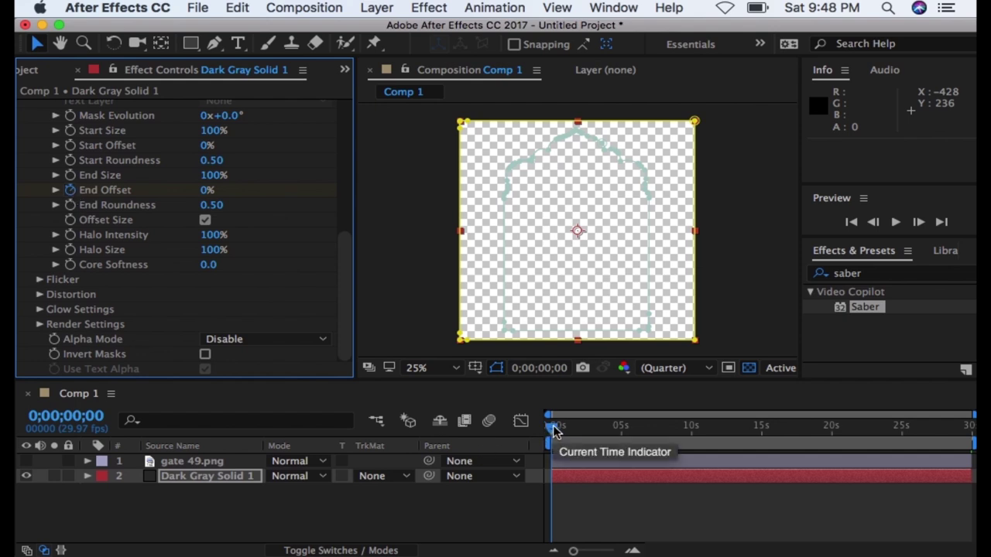
mouse_move(553, 431)
left_mouse_down()
mouse_move(723, 460)
mouse_move(836, 459)
left_mouse_up()
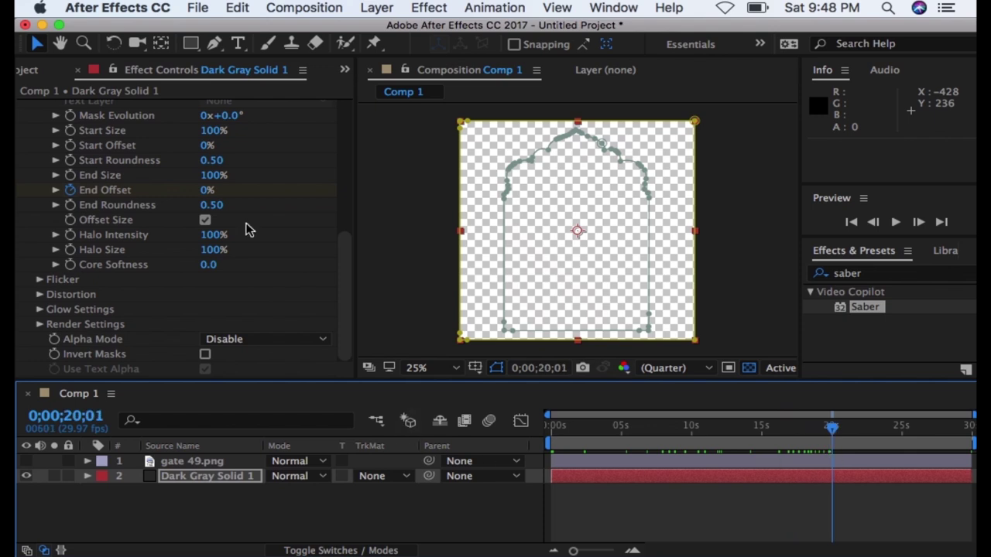
left_click_drag(204, 191, 301, 192)
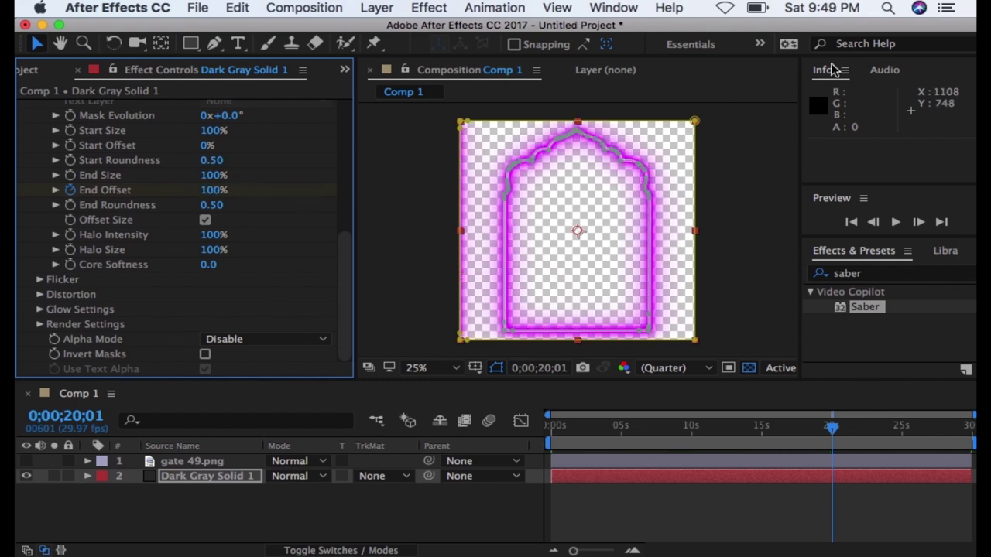
- Shorten the work area to end at 0;00;20;02 and trim both layers to end at about 20 seconds
left_click_drag(836, 28, 665, 28)
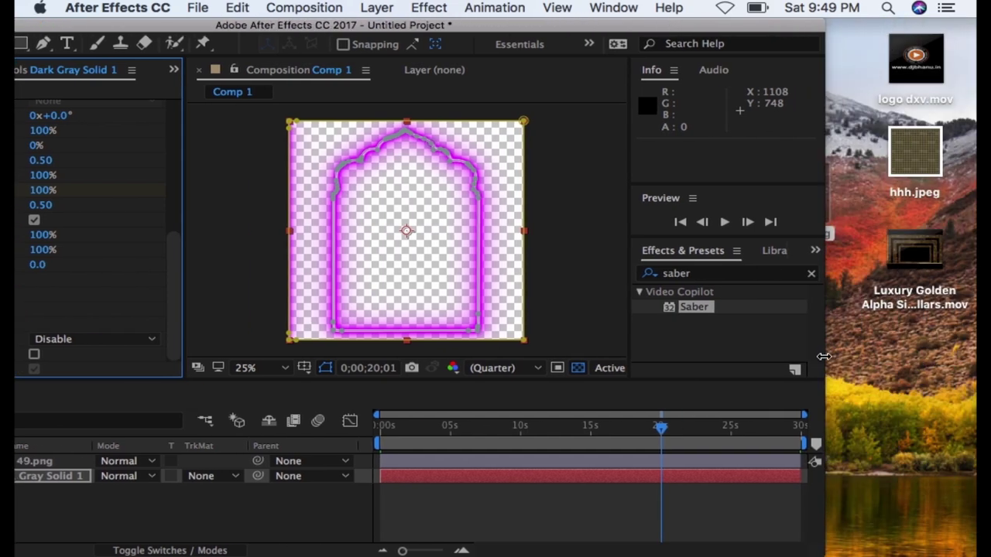
left_click_drag(805, 444, 664, 447)
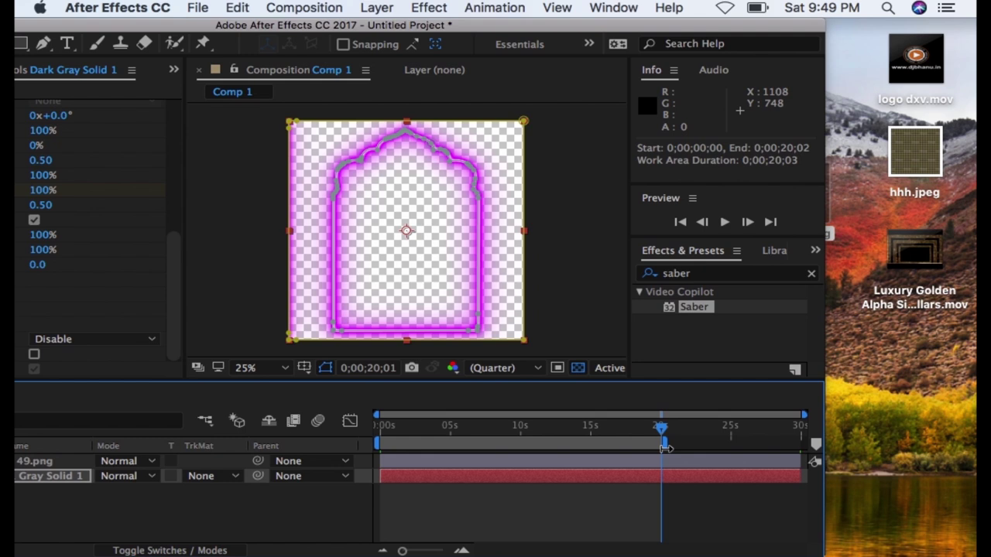
left_click_drag(796, 461, 662, 470)
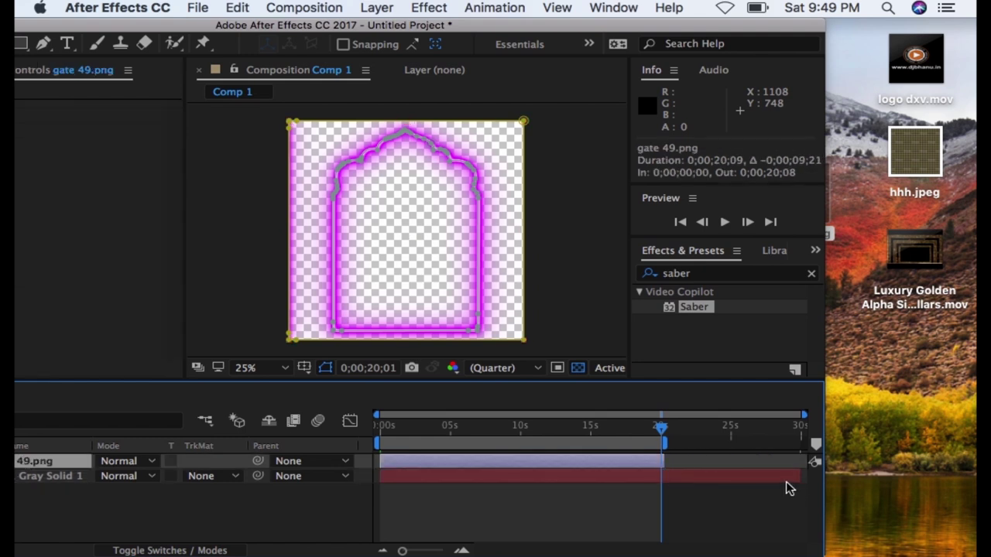
left_click_drag(797, 477, 662, 489)
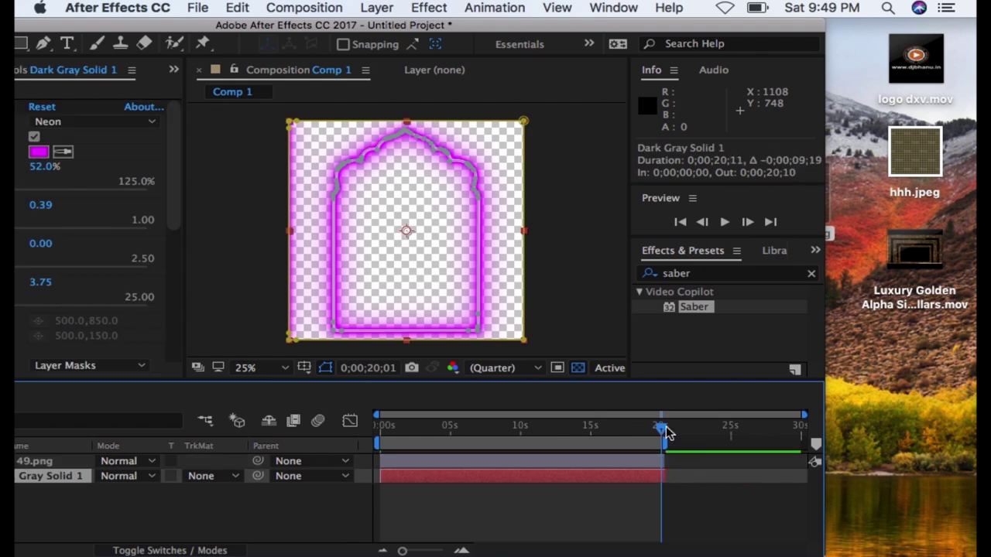
- Return to the start of the composition and play a preview of the neon outline drawing itself
left_click_drag(662, 431, 283, 485)
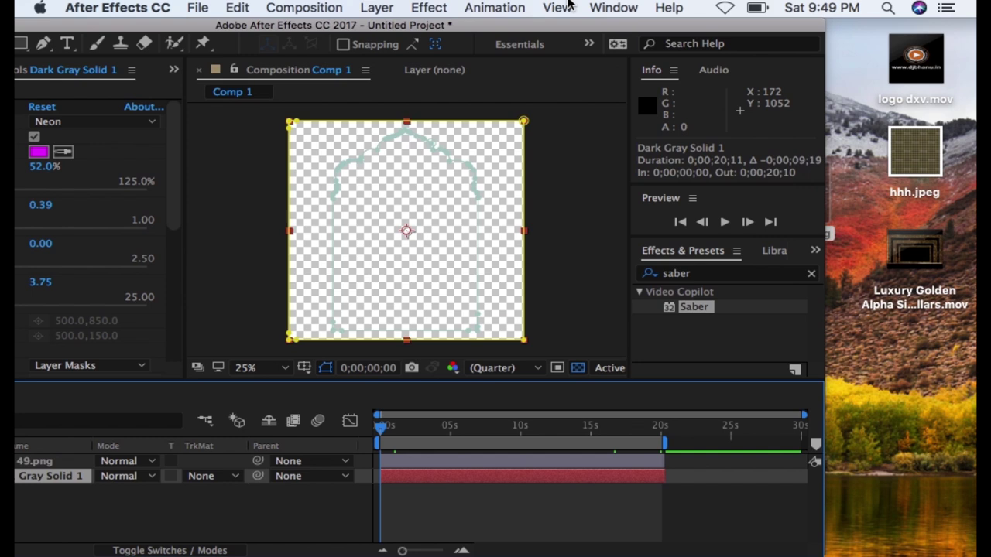
double_click(586, 26)
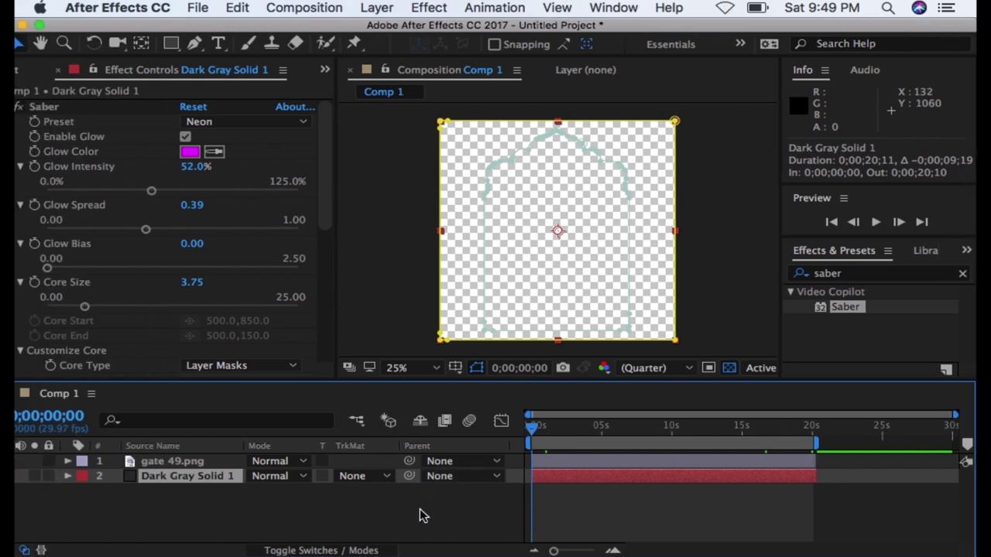
key("space")
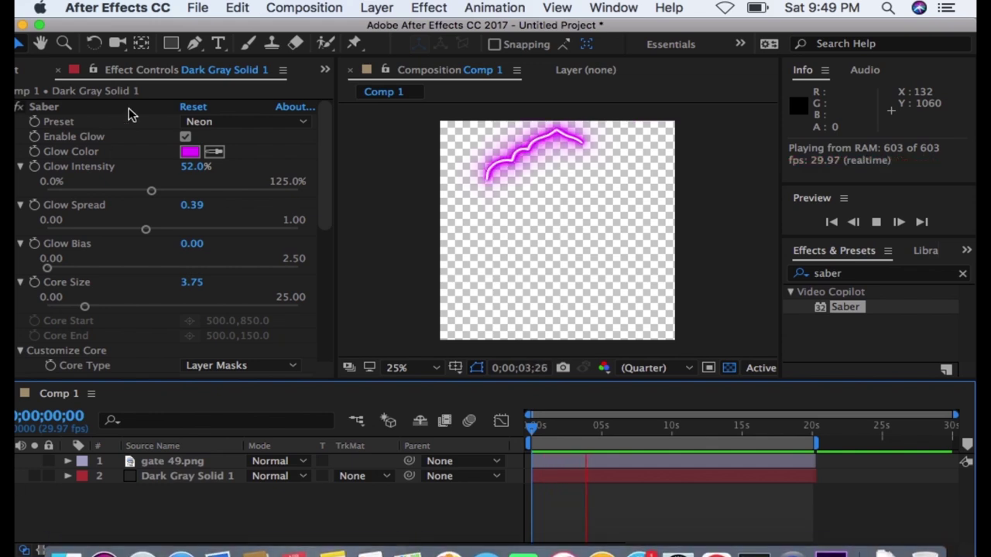
left_click_drag(198, 25, 316, 25)
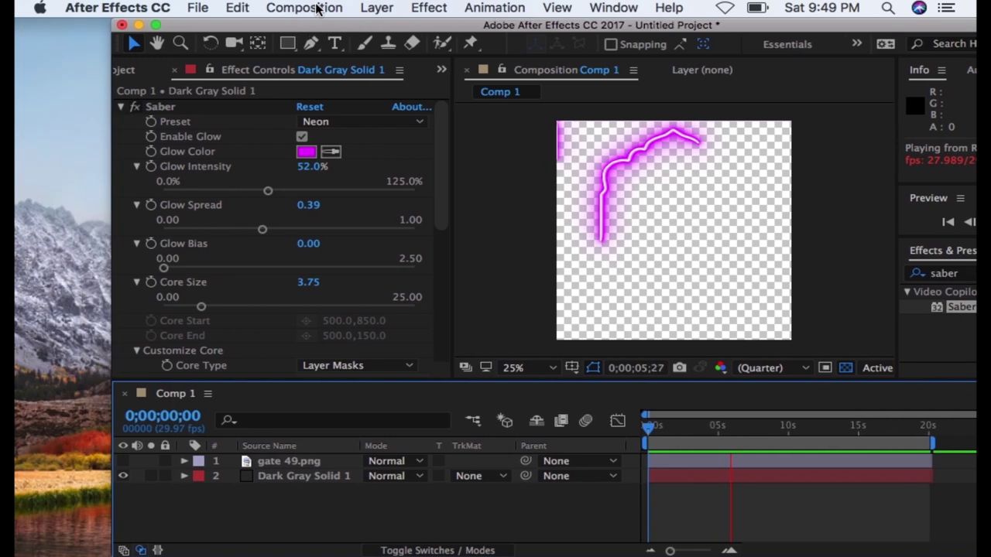
- Make the gate 49.png layer visible over the neon outline and enlarge the application window to fit the screen
left_click(122, 461)
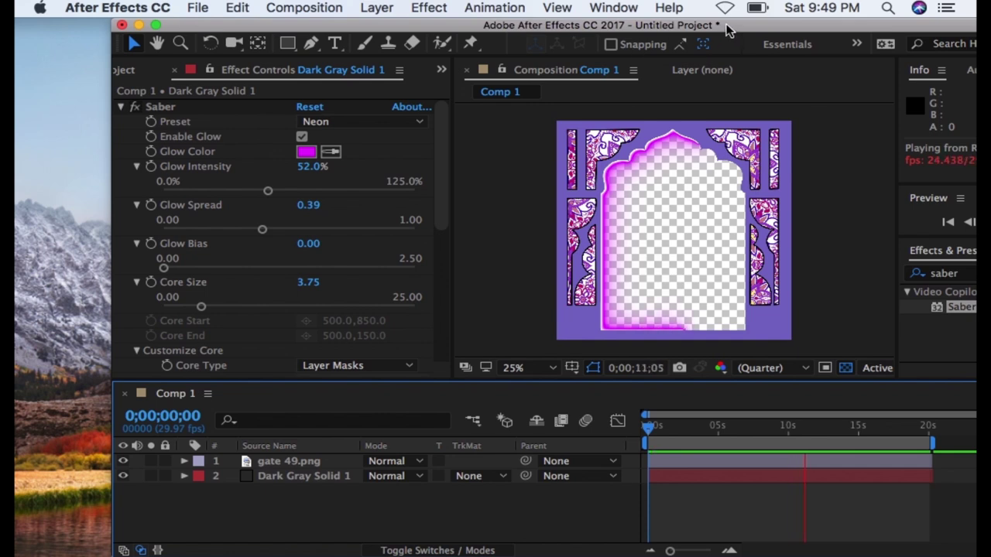
double_click(727, 25)
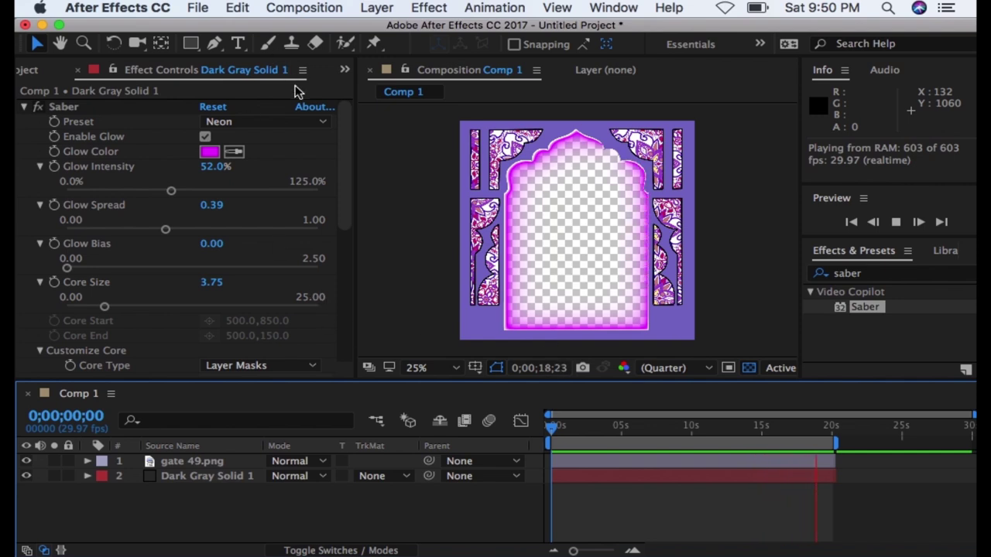
- Try the Fire and Fog presets on the Saber effect of the solid layer
left_click(303, 124)
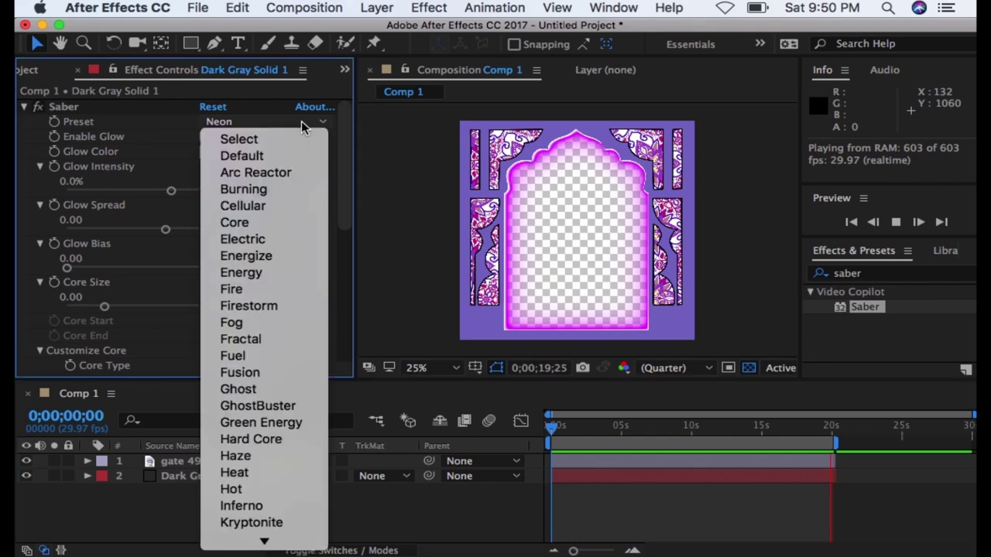
left_click(241, 291)
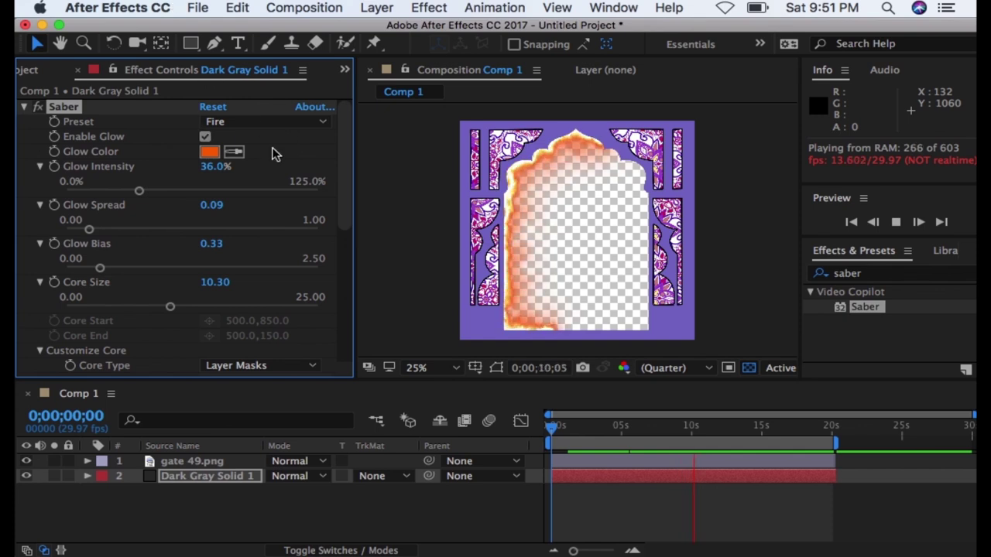
left_click(312, 124)
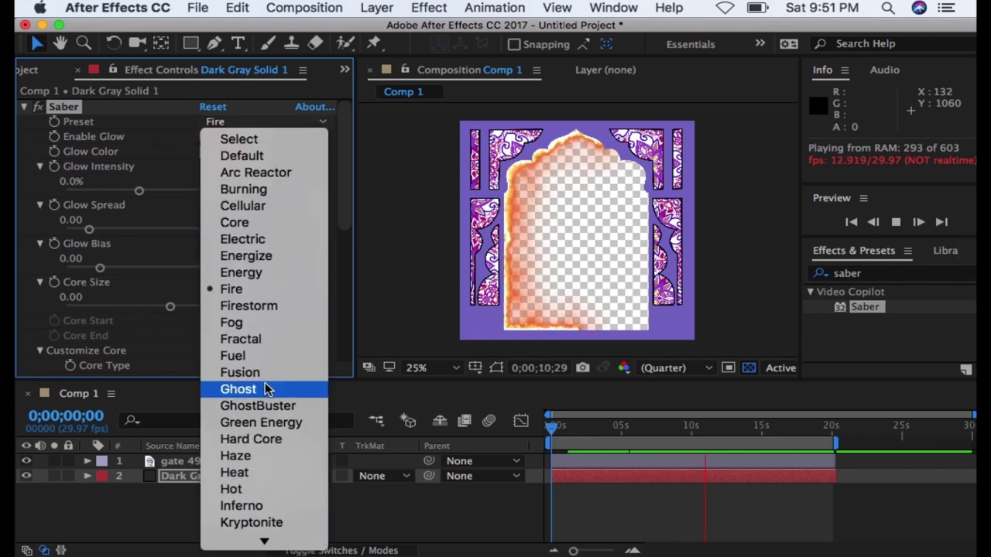
left_click(257, 322)
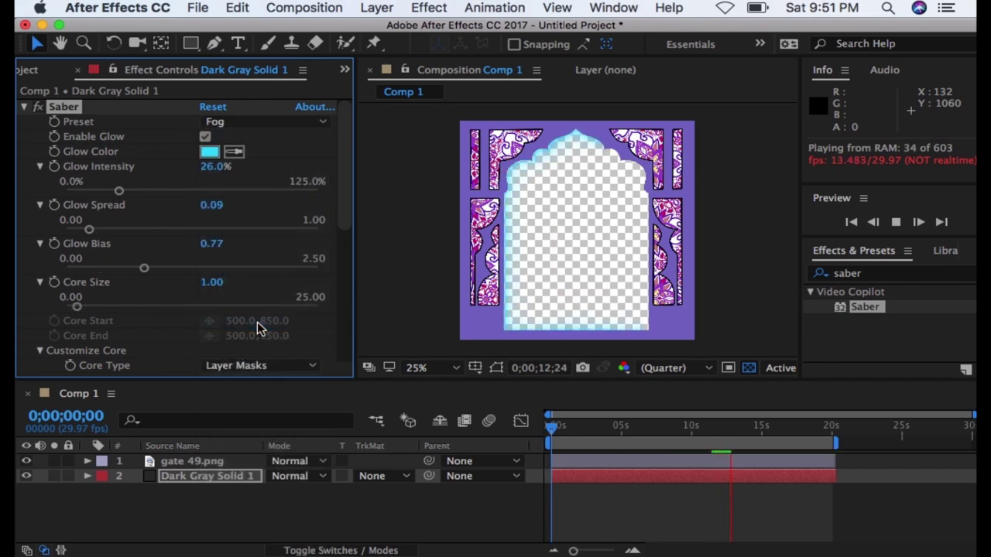
- Hide the gate 49.png layer and switch the Saber effect's preset to Green Energy
left_click(26, 460)
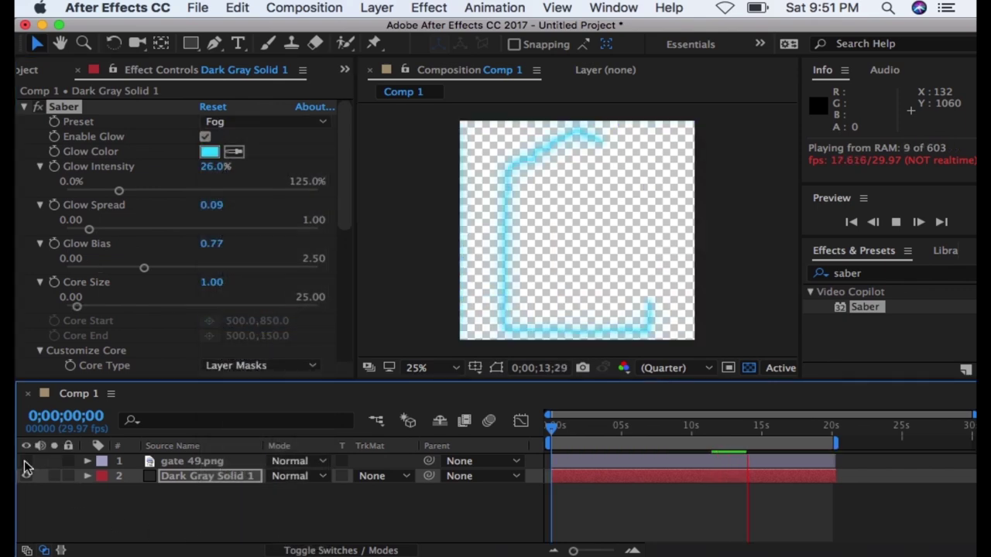
left_click(301, 124)
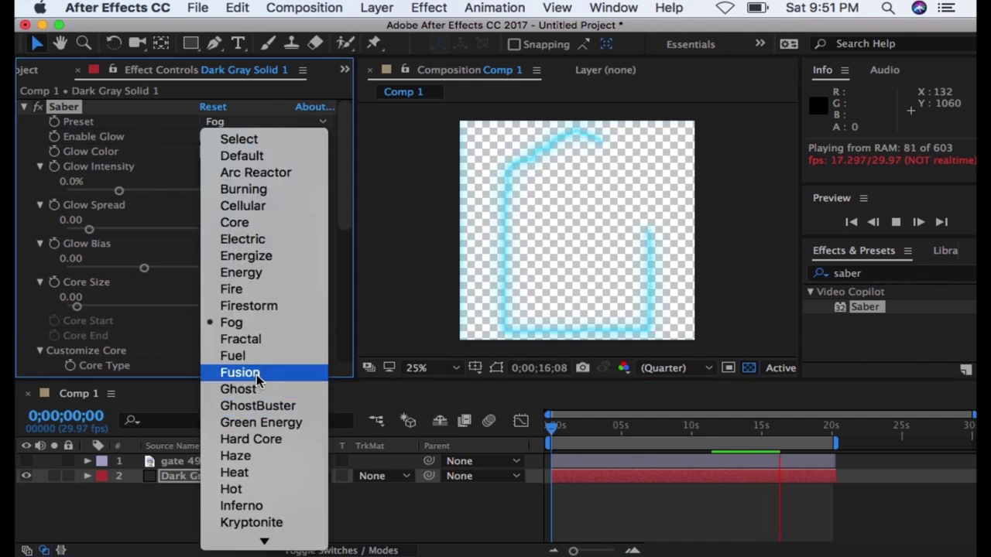
left_click(256, 422)
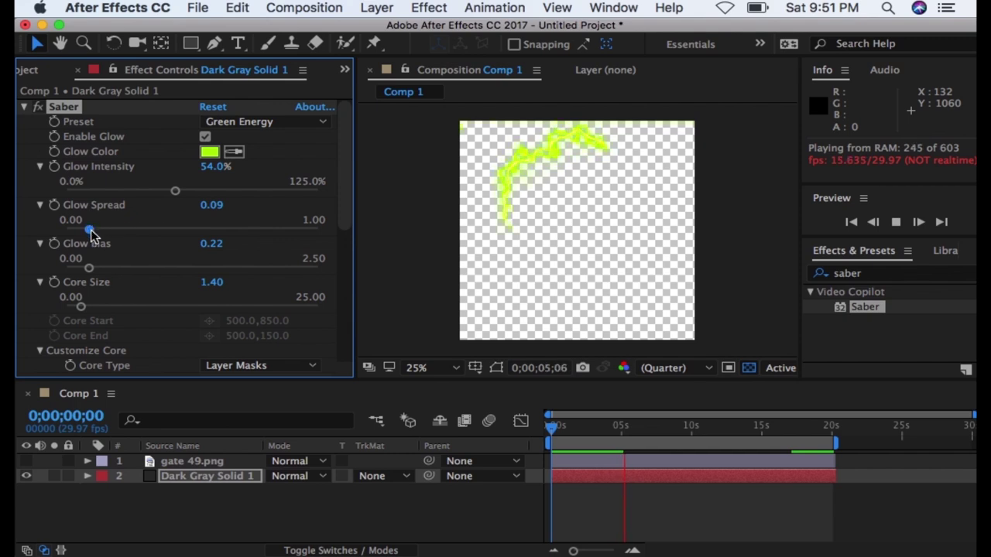
- Set the Saber effect's Core Size to 1.97 and look through its remaining parameters
mouse_move(81, 307)
left_mouse_down()
mouse_move(114, 312)
mouse_move(86, 312)
left_mouse_up()
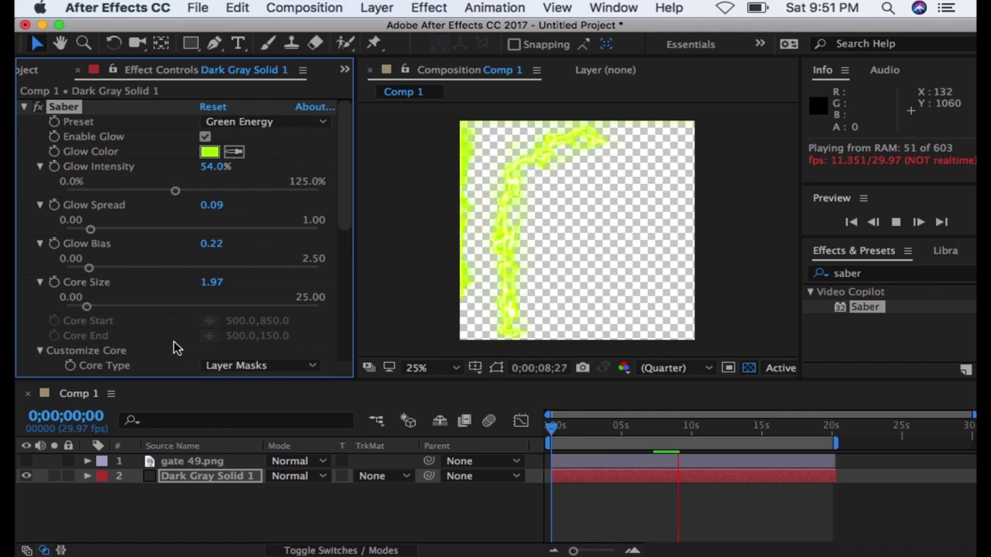
scroll(174, 340, "down", 5)
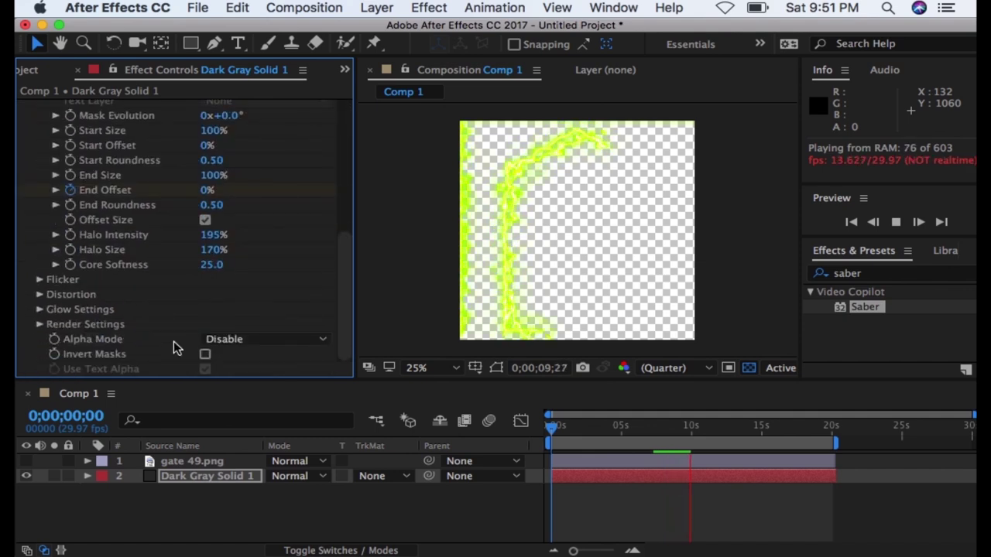
scroll(168, 263, "up", 6)
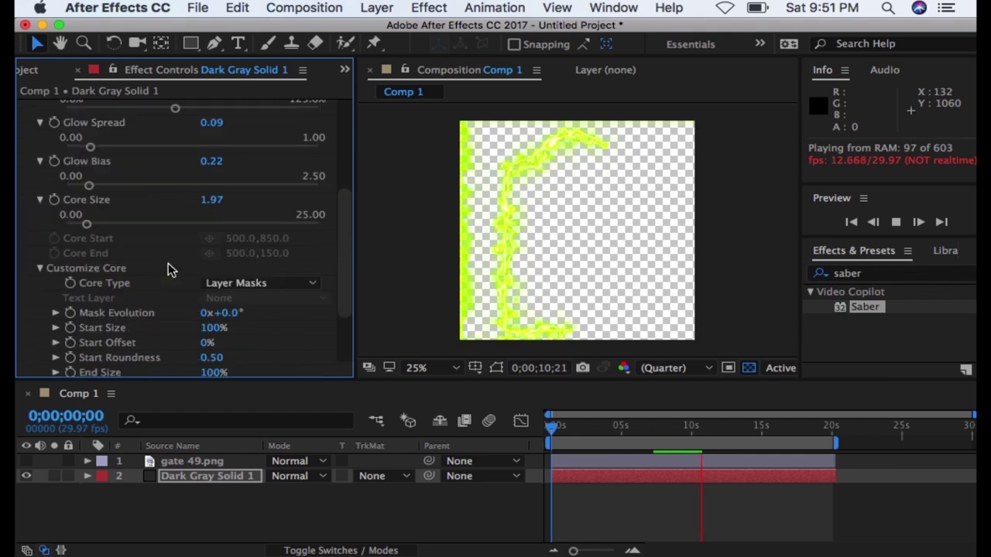